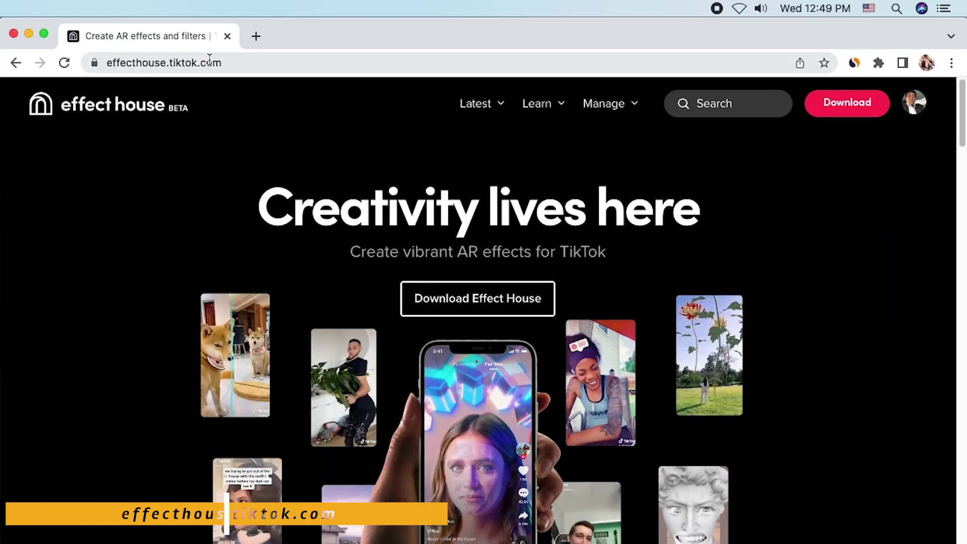
Go from effecthouse.tiktok.com to the Effect House download page for Mac and Windows.
{"action": "left_click", "coordinate": [261, 61]}
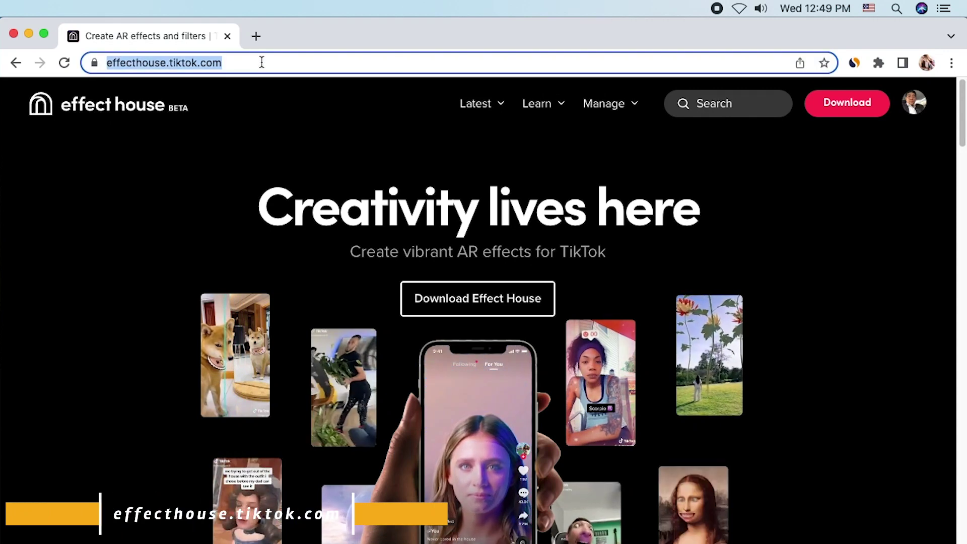
{"action": "left_click", "coordinate": [875, 110]}
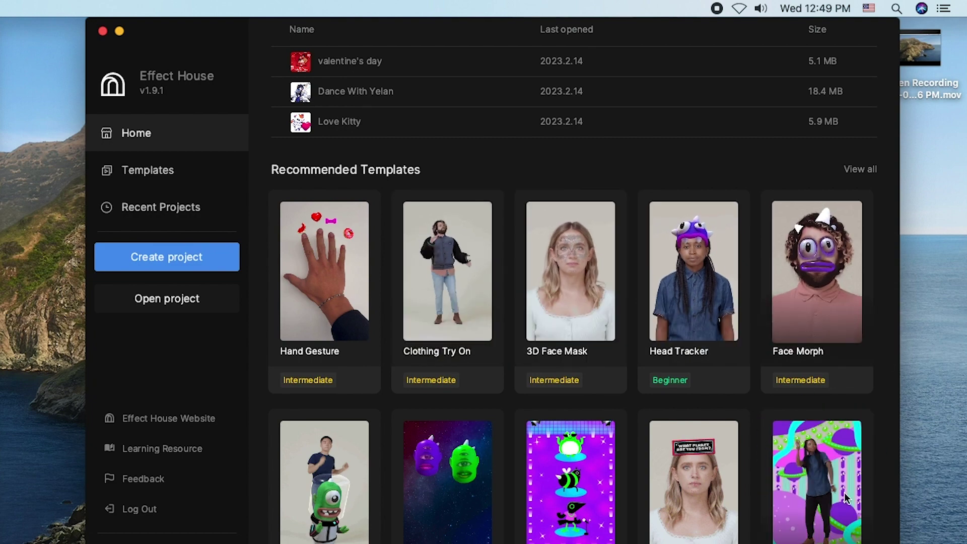
Browse Recommended Templates and create a new project from the Segmentation template.
{"action": "scroll", "coordinate": [653, 365], "scroll_direction": "down", "scroll_amount": 4}
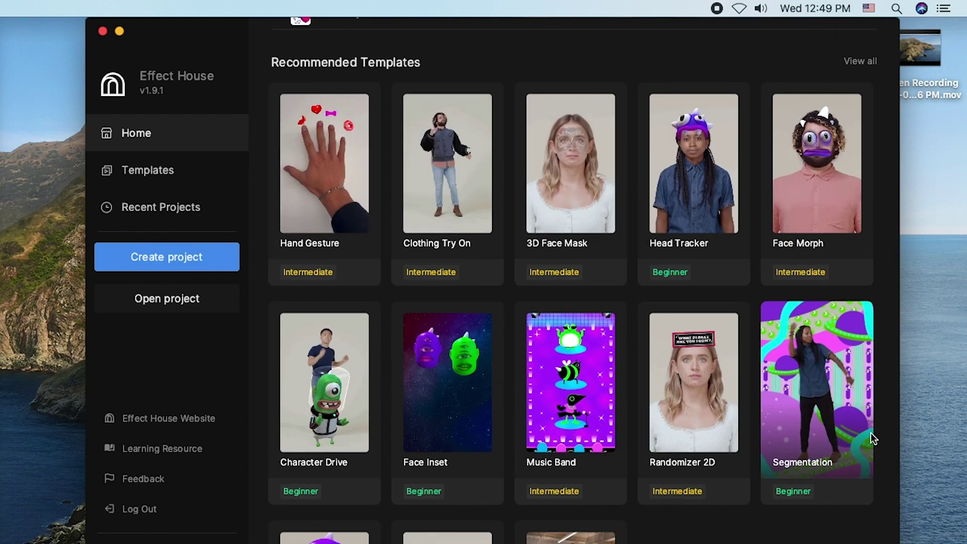
{"action": "scroll", "coordinate": [872, 433], "scroll_direction": "down", "scroll_amount": 6}
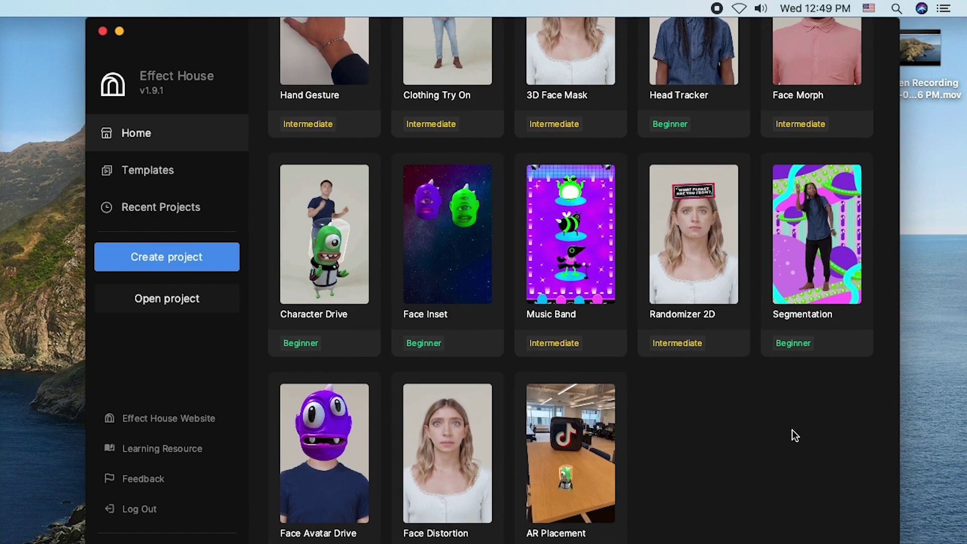
{"action": "scroll", "coordinate": [485, 300], "scroll_direction": "up", "scroll_amount": 4}
{"action": "scroll", "coordinate": [484, 300], "scroll_direction": "up", "scroll_amount": 4}
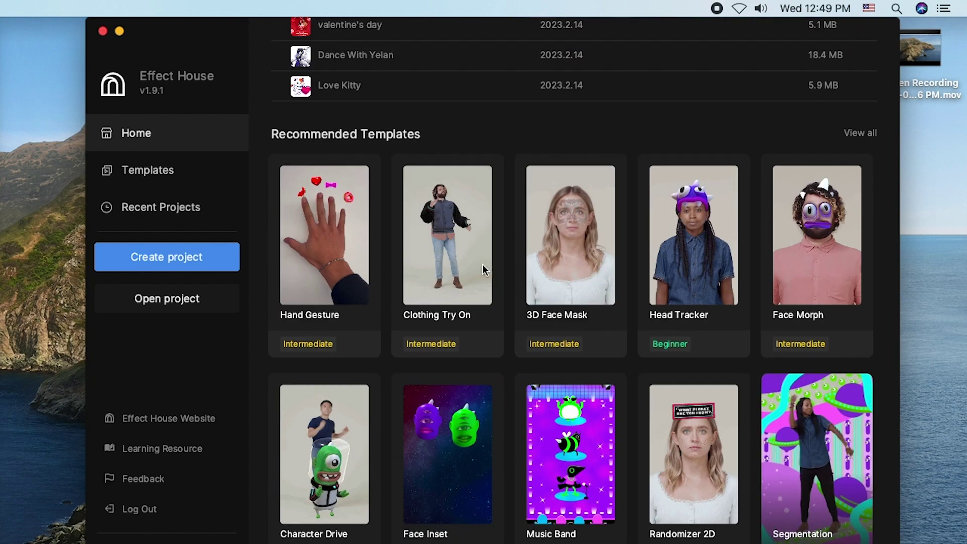
{"action": "left_click", "coordinate": [829, 479]}
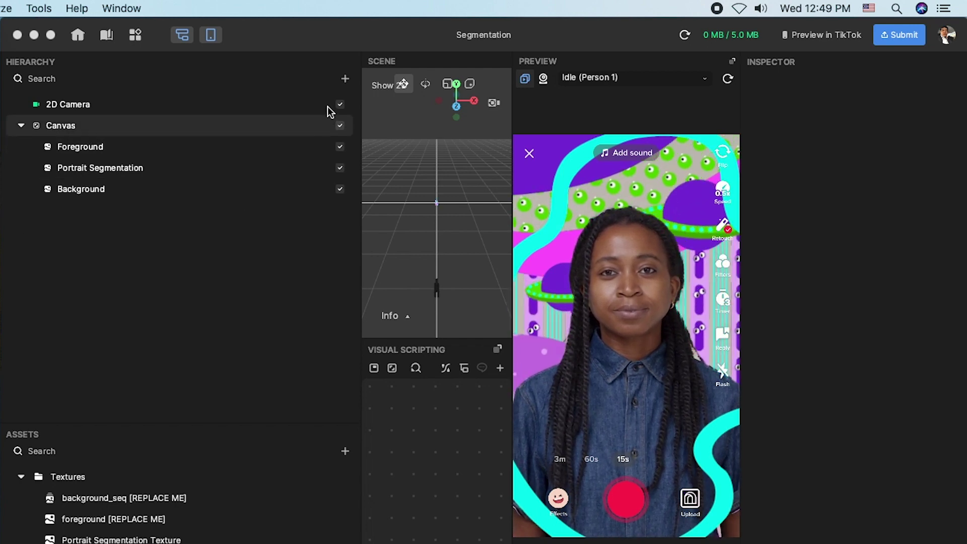
Select the Portrait Segmentation layer and list the segmentation object types available to add.
{"action": "left_click", "coordinate": [630, 32]}
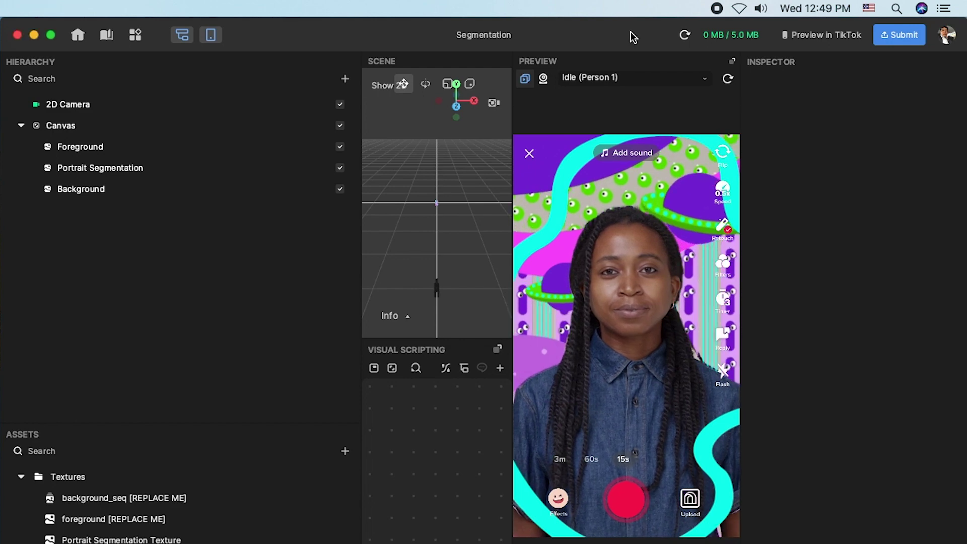
{"action": "left_click", "coordinate": [71, 146]}
{"action": "left_click", "coordinate": [80, 168]}
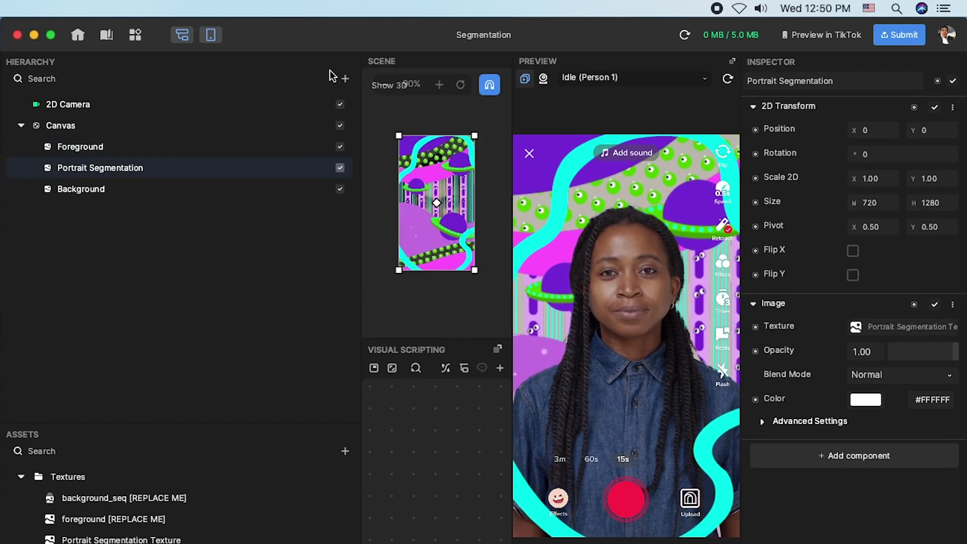
{"action": "left_click", "coordinate": [345, 80]}
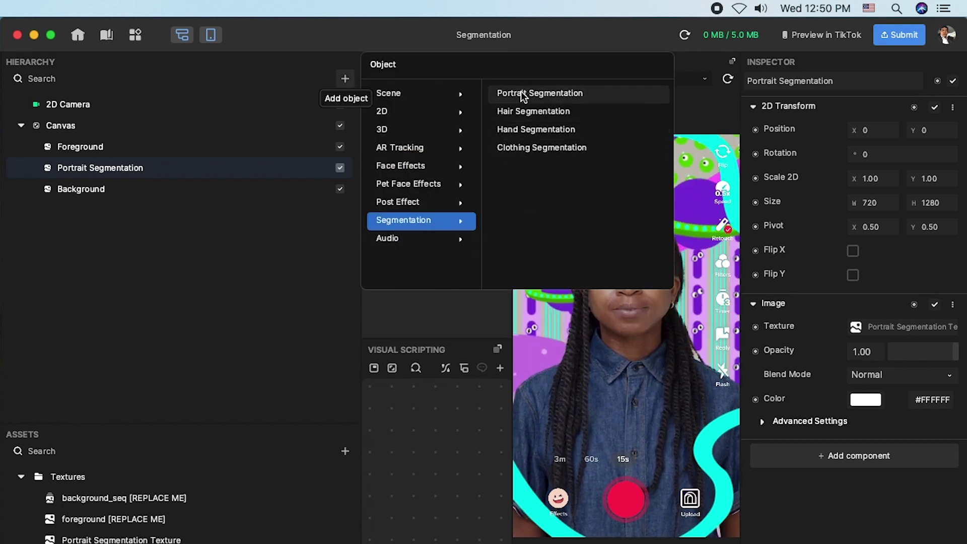
Add a Portrait Segmentation object from the Segmentation submenu of the add-object list.
{"action": "left_click", "coordinate": [196, 386]}
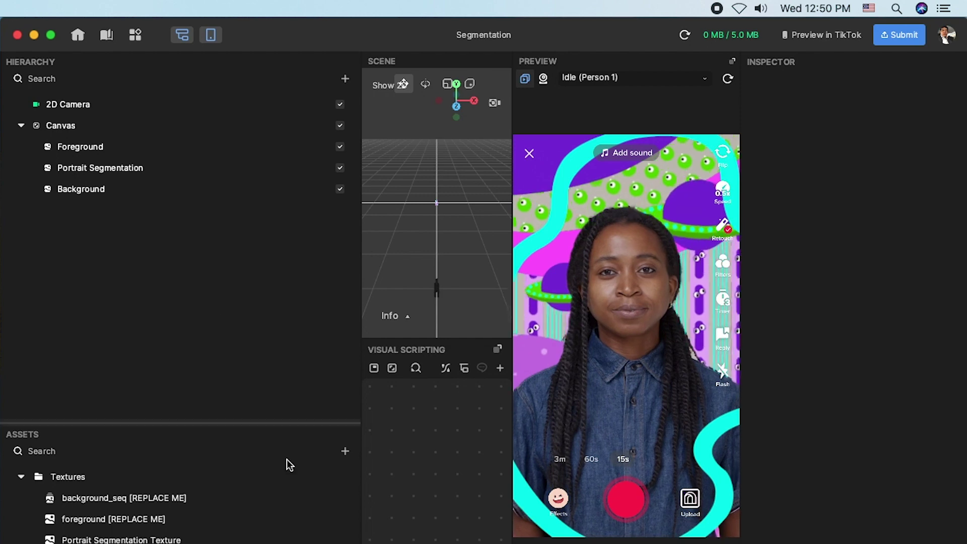
{"action": "left_click", "coordinate": [345, 78]}
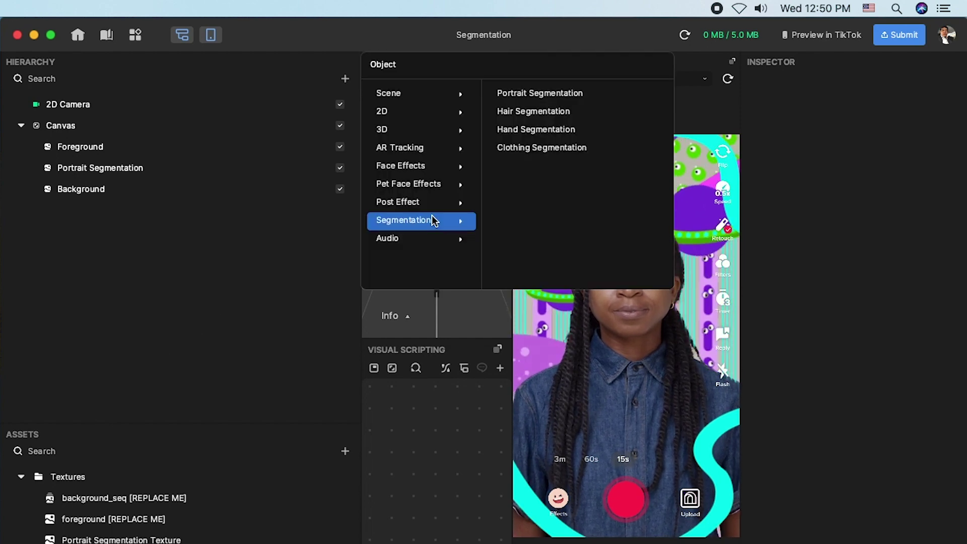
{"action": "mouse_move", "coordinate": [418, 202]}
{"action": "mouse_move", "coordinate": [439, 222]}
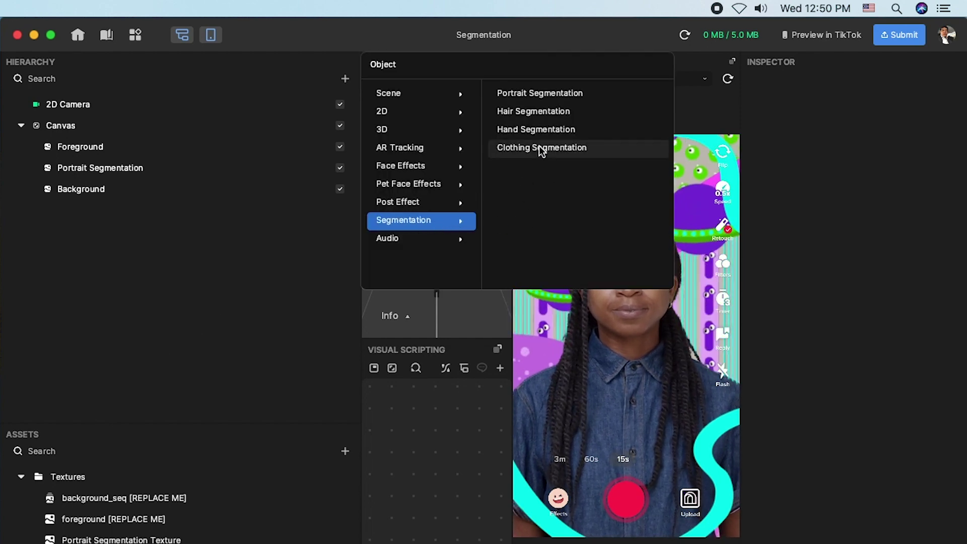
{"action": "left_click", "coordinate": [519, 94]}
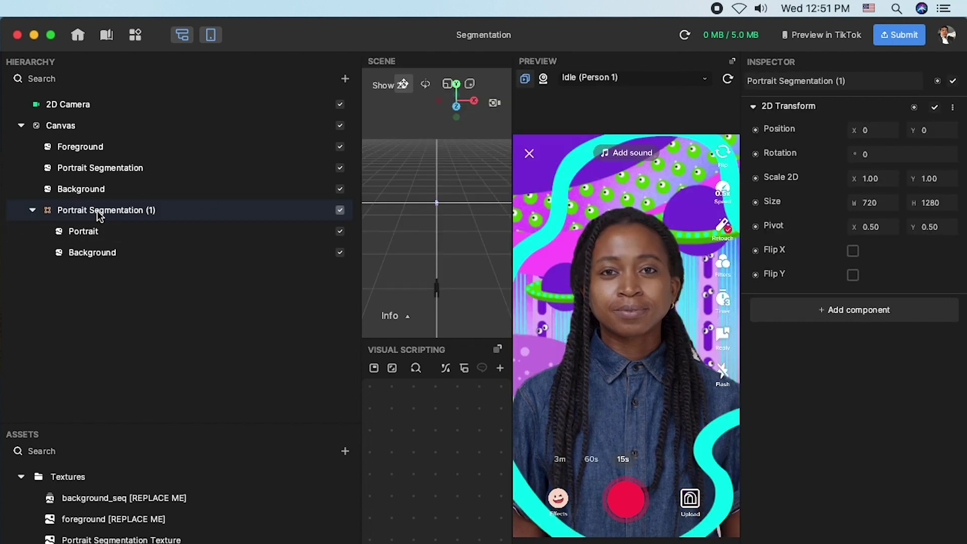
Inspect the new Portrait and Background children, then delete Portrait Segmentation (1) and its texture asset.
{"action": "left_click", "coordinate": [84, 233]}
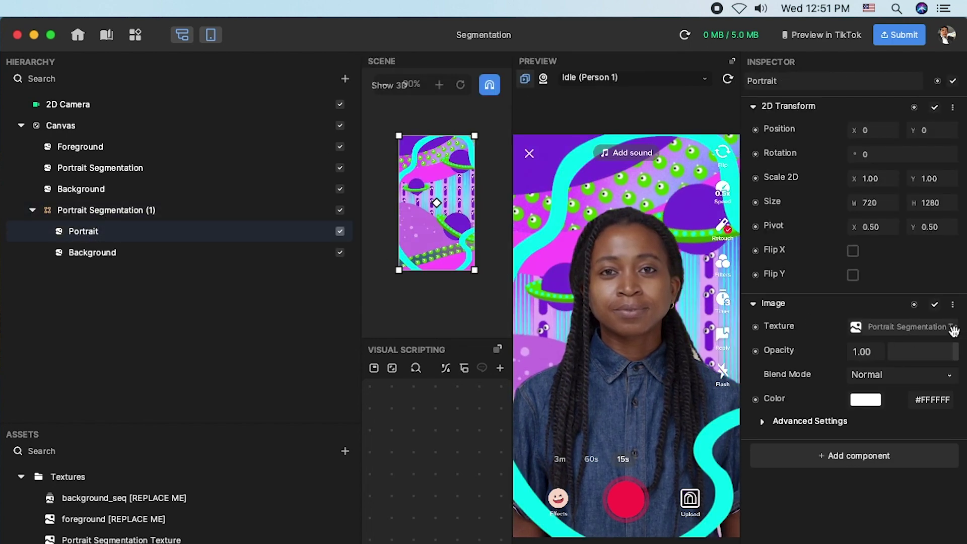
{"action": "left_click", "coordinate": [99, 253]}
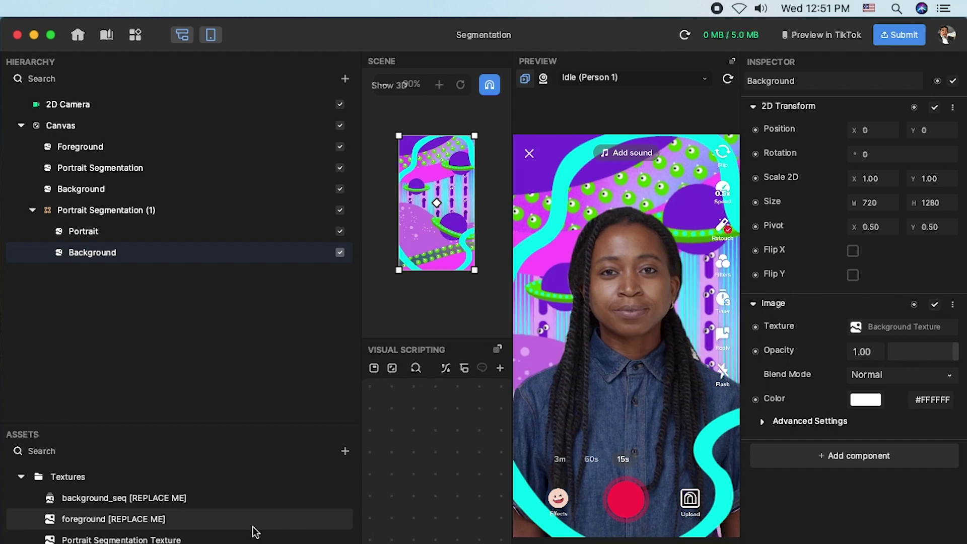
{"action": "left_click", "coordinate": [85, 217]}
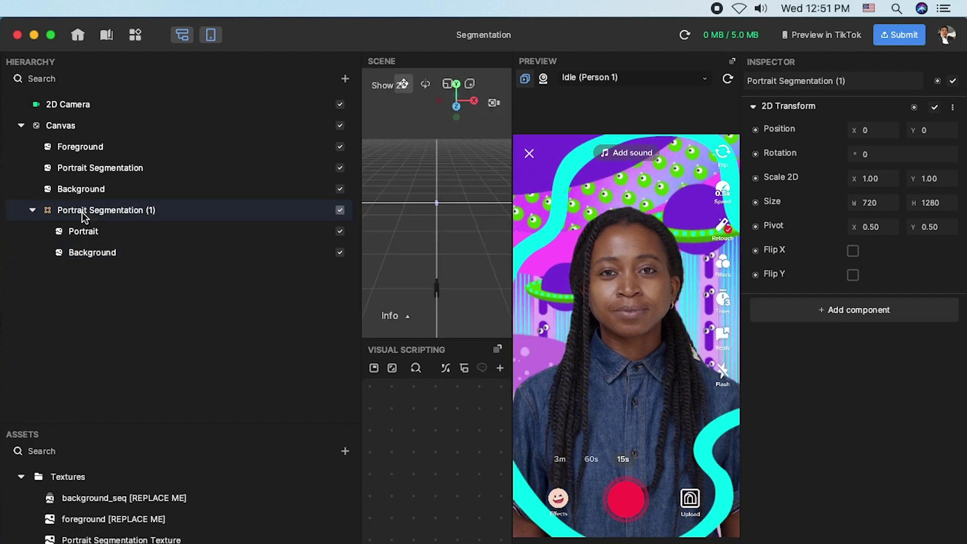
{"action": "key", "text": "BackSpace"}
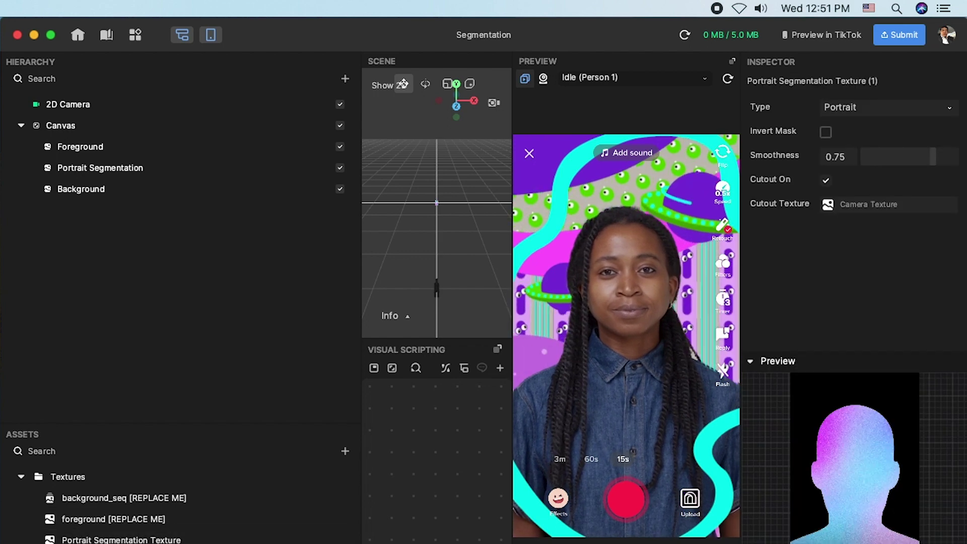
{"action": "key", "text": "BackSpace"}
{"action": "left_click", "coordinate": [302, 288]}
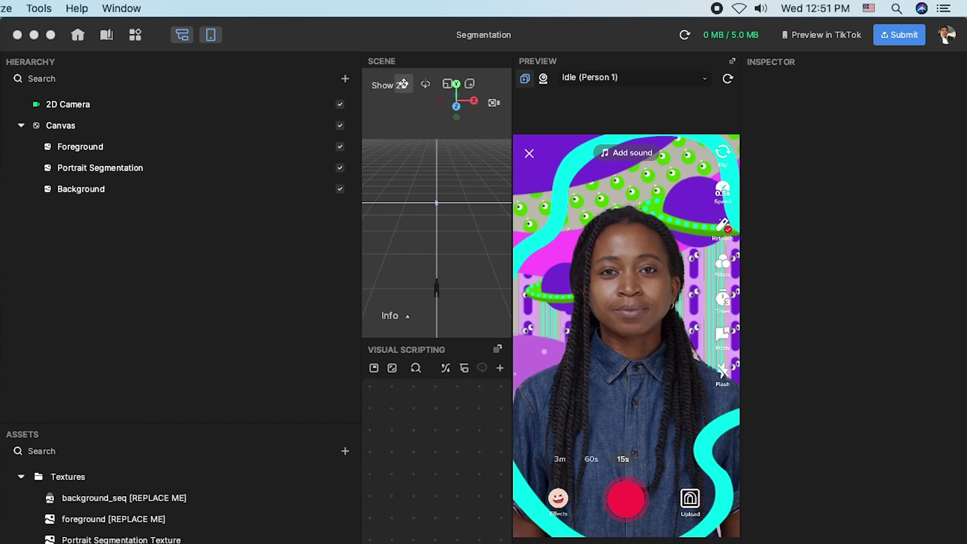
Preview the Portrait Segmentation Texture with the Hair, Head and Hand types.
{"action": "left_click", "coordinate": [81, 541]}
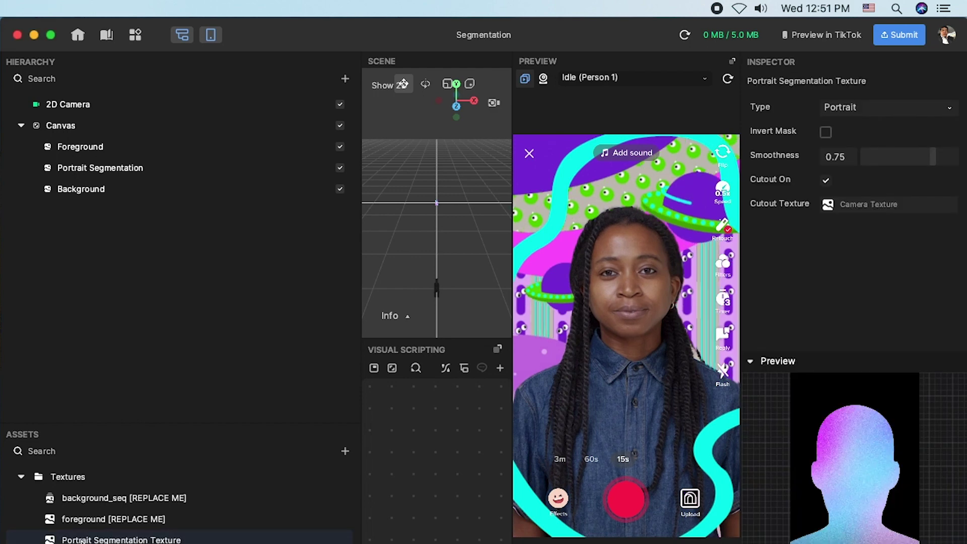
{"action": "left_click", "coordinate": [917, 108]}
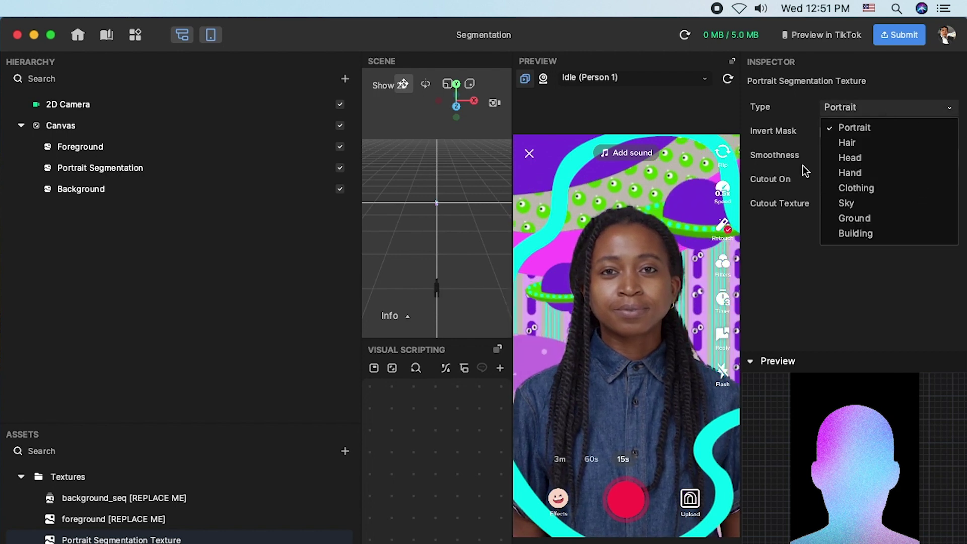
{"action": "left_click", "coordinate": [782, 124]}
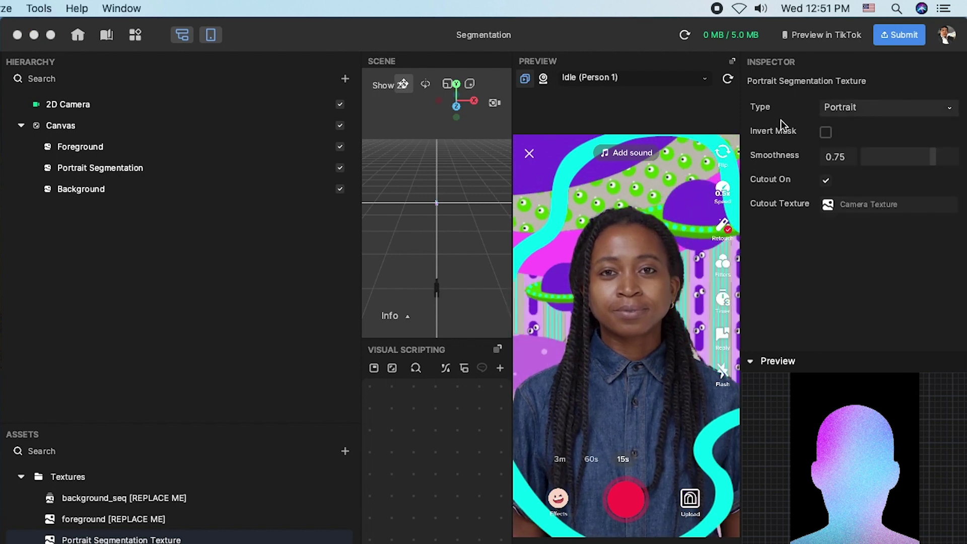
{"action": "left_click", "coordinate": [878, 107]}
{"action": "left_click", "coordinate": [856, 146]}
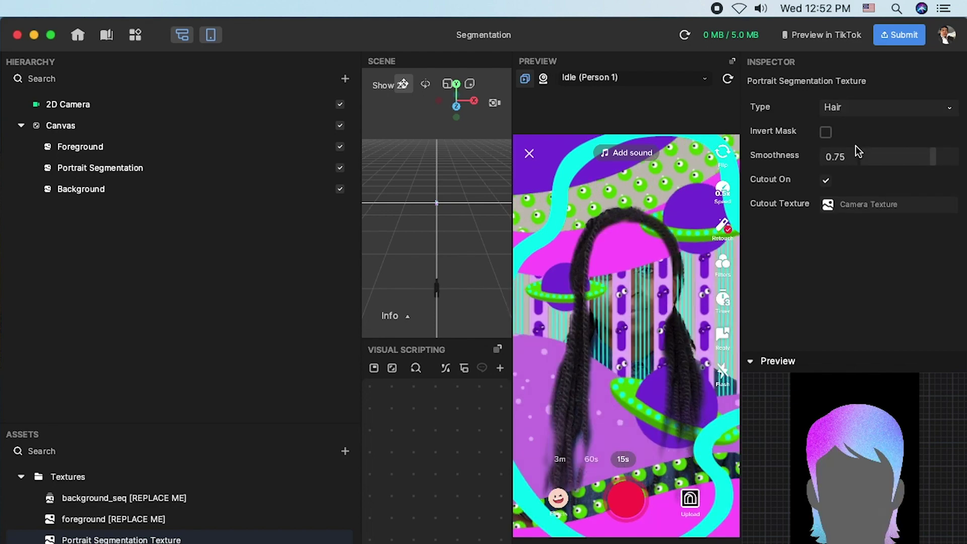
{"action": "left_click", "coordinate": [851, 108]}
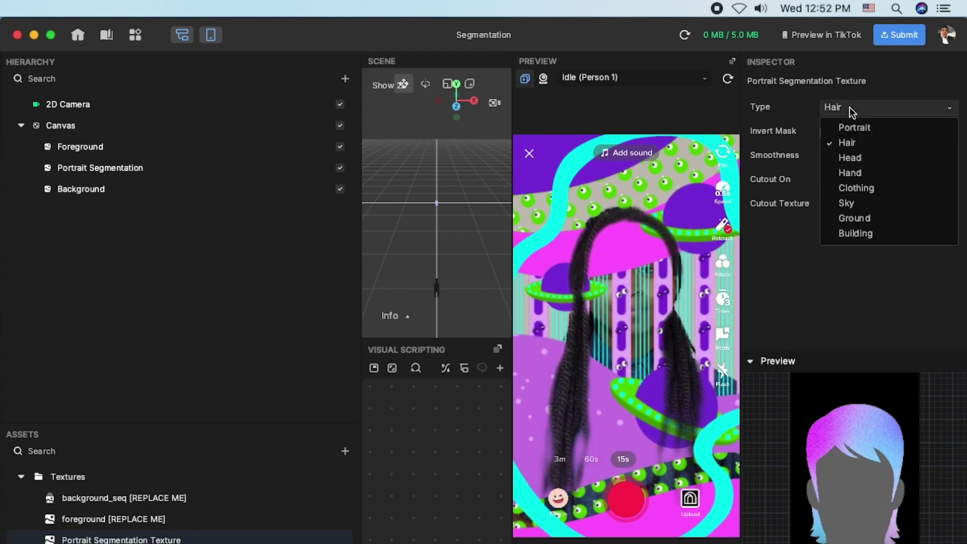
{"action": "left_click", "coordinate": [857, 158]}
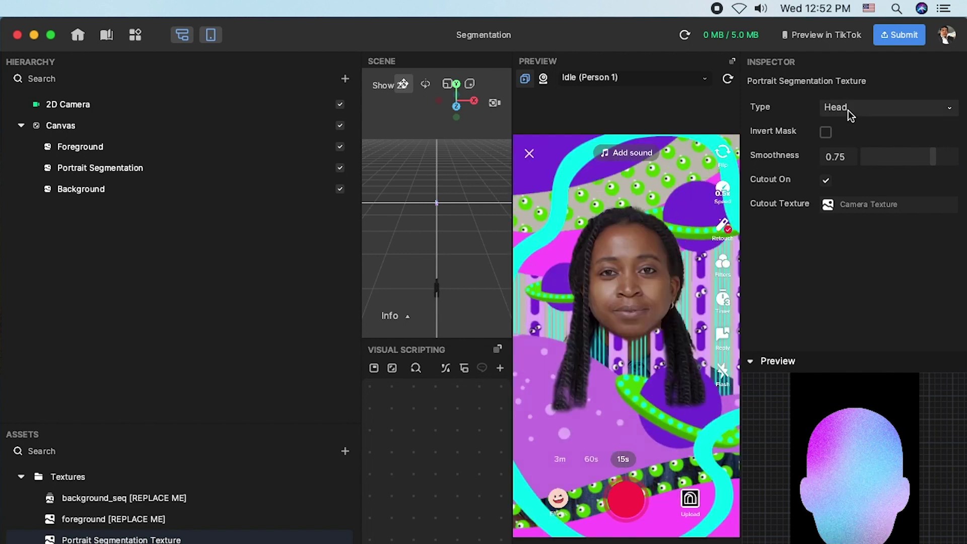
{"action": "left_click", "coordinate": [848, 109]}
{"action": "left_click", "coordinate": [859, 169]}
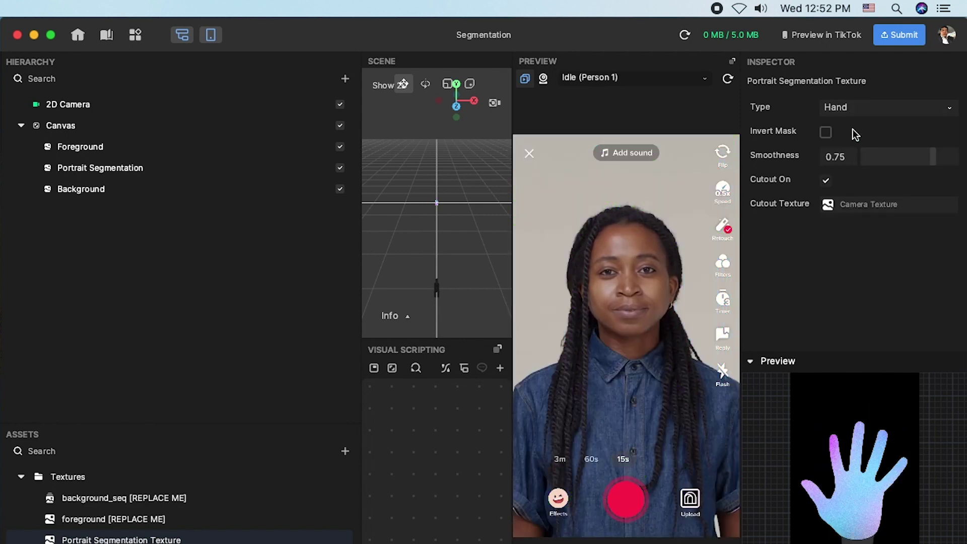
Preview Clothing, Sky, Ground and Building types, then set the type back to Portrait.
{"action": "left_click", "coordinate": [854, 107]}
{"action": "left_click", "coordinate": [862, 190]}
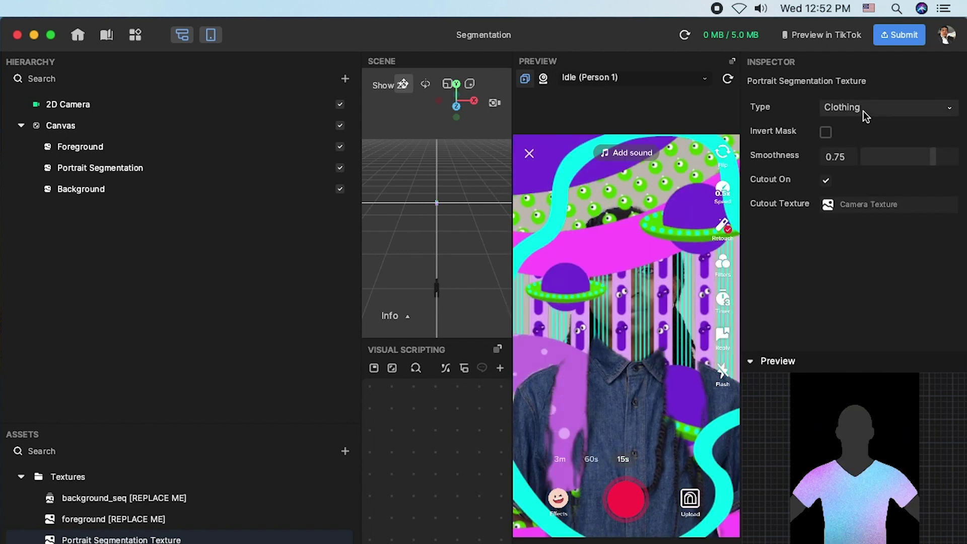
{"action": "left_click", "coordinate": [863, 111]}
{"action": "left_click", "coordinate": [863, 203]}
{"action": "left_click", "coordinate": [871, 114]}
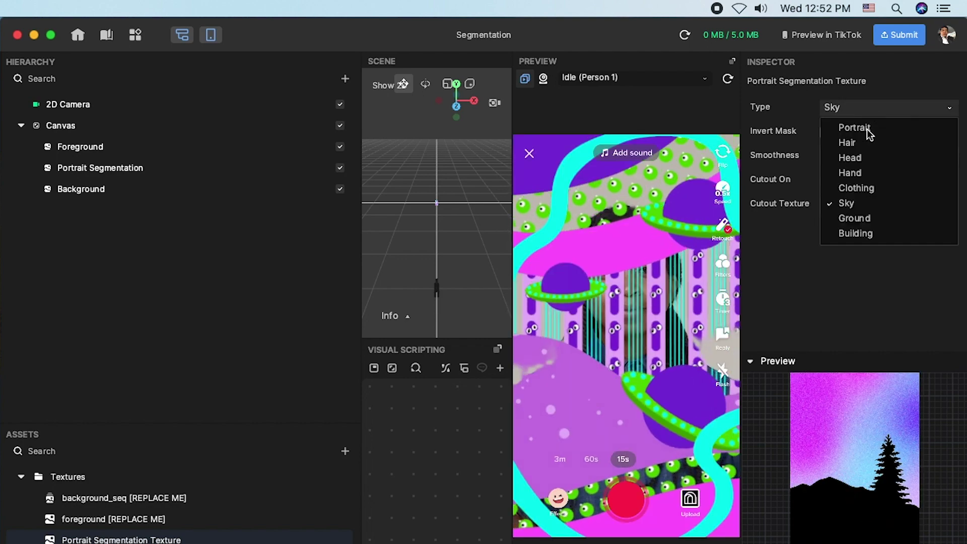
{"action": "left_click", "coordinate": [857, 222]}
{"action": "left_click", "coordinate": [857, 108]}
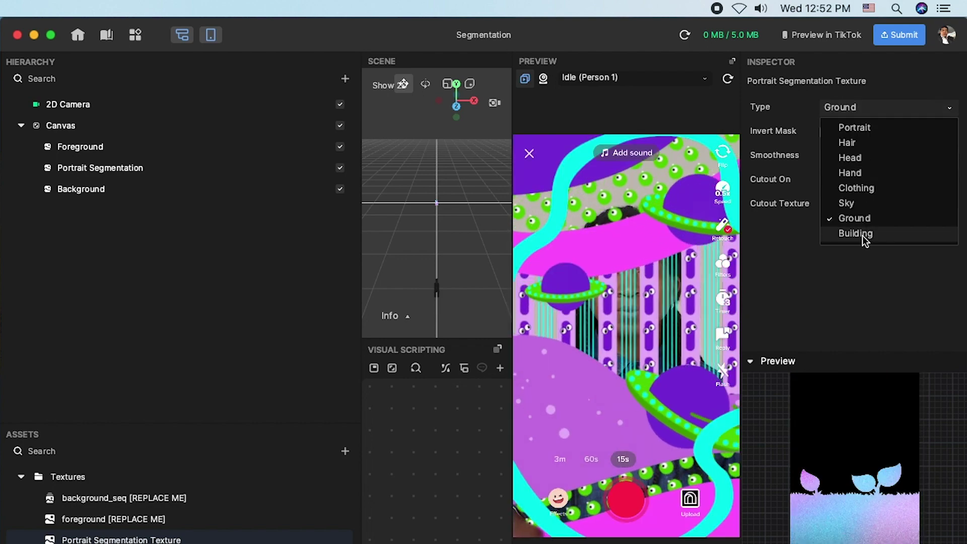
{"action": "left_click", "coordinate": [863, 235]}
{"action": "left_click", "coordinate": [848, 108]}
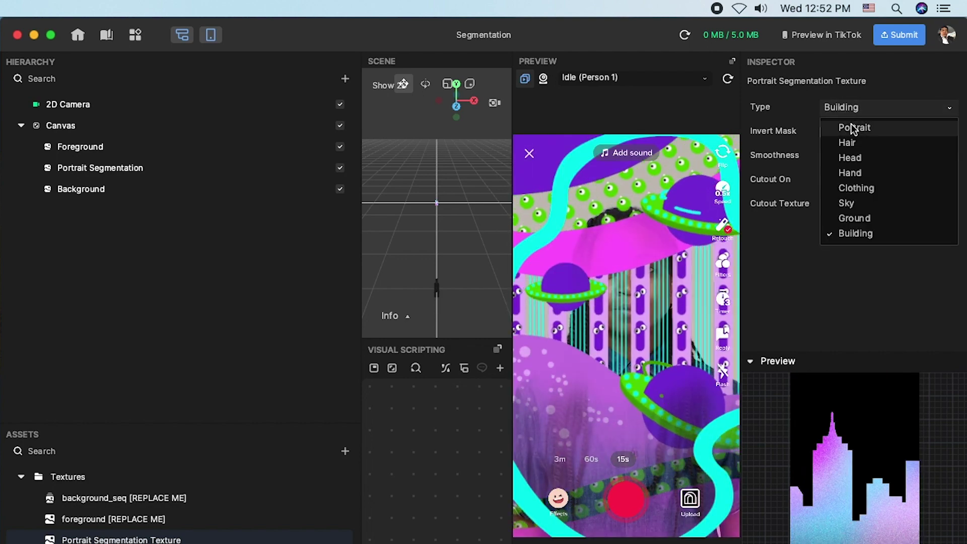
{"action": "left_click", "coordinate": [851, 125]}
{"action": "left_click", "coordinate": [331, 457]}
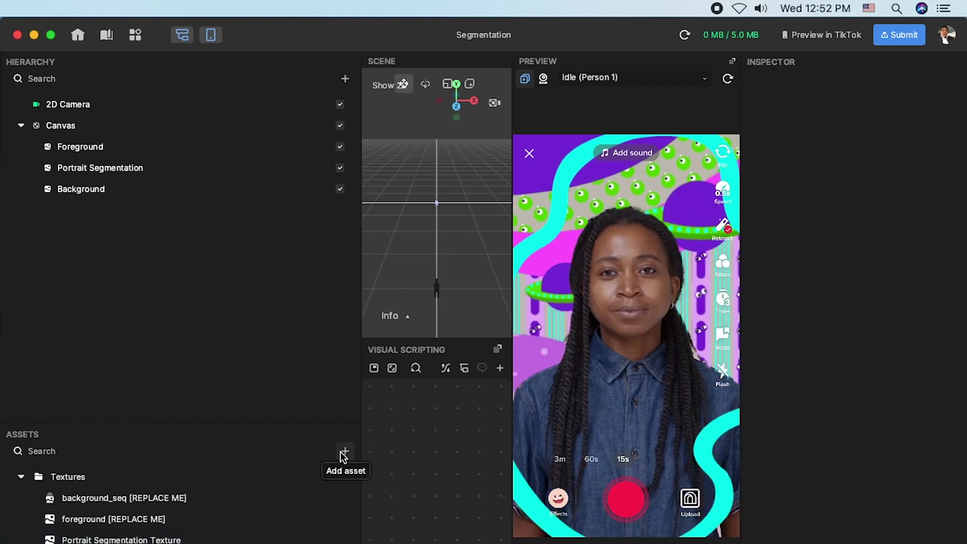
{"action": "left_click", "coordinate": [345, 452]}
{"action": "mouse_move", "coordinate": [397, 505]}
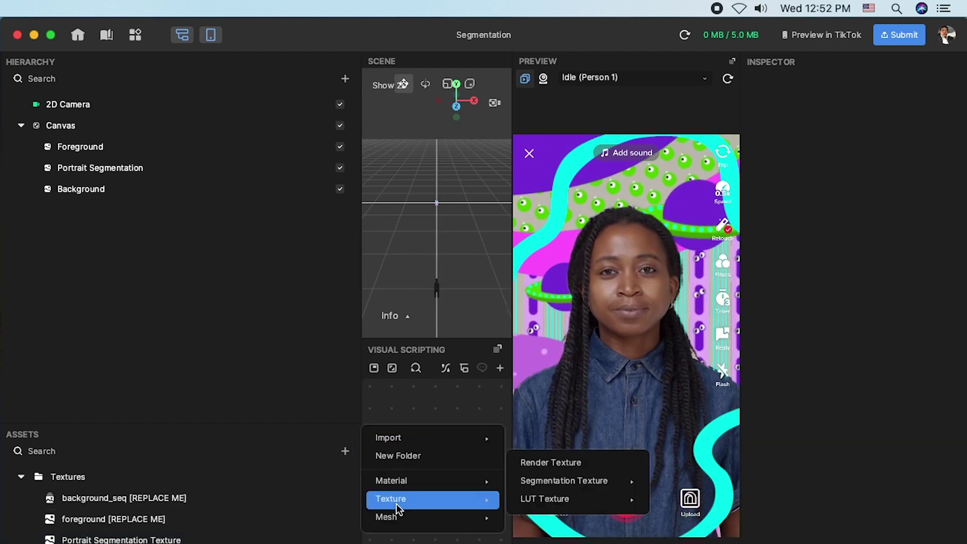
{"action": "mouse_move", "coordinate": [538, 479]}
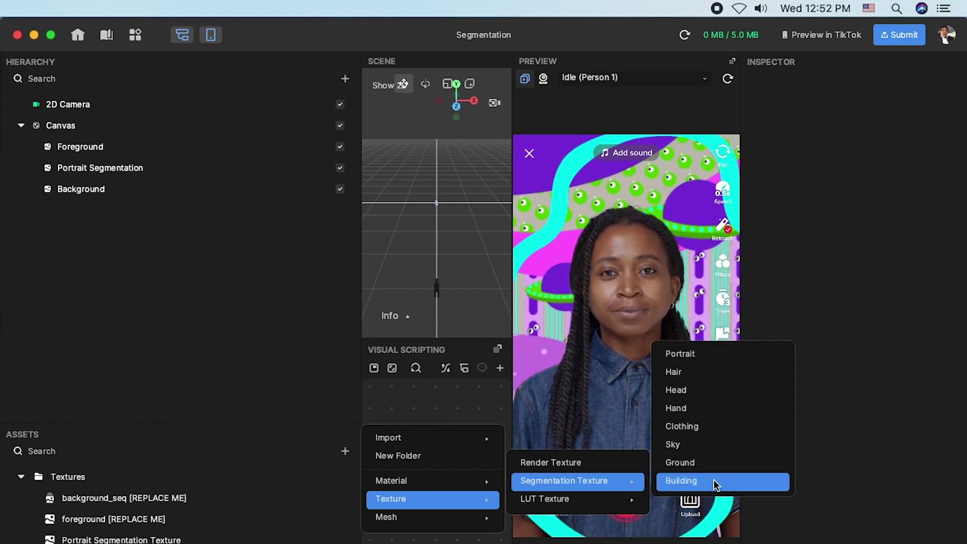
{"action": "left_click", "coordinate": [221, 371]}
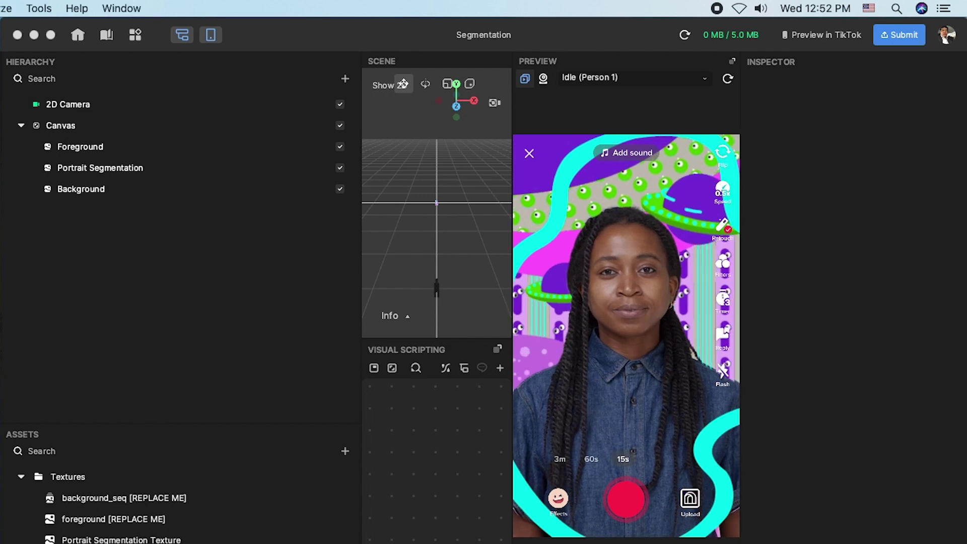
Import background.png, foreground.png and heart.png from the computer into the Textures folder.
{"action": "left_click", "coordinate": [347, 451]}
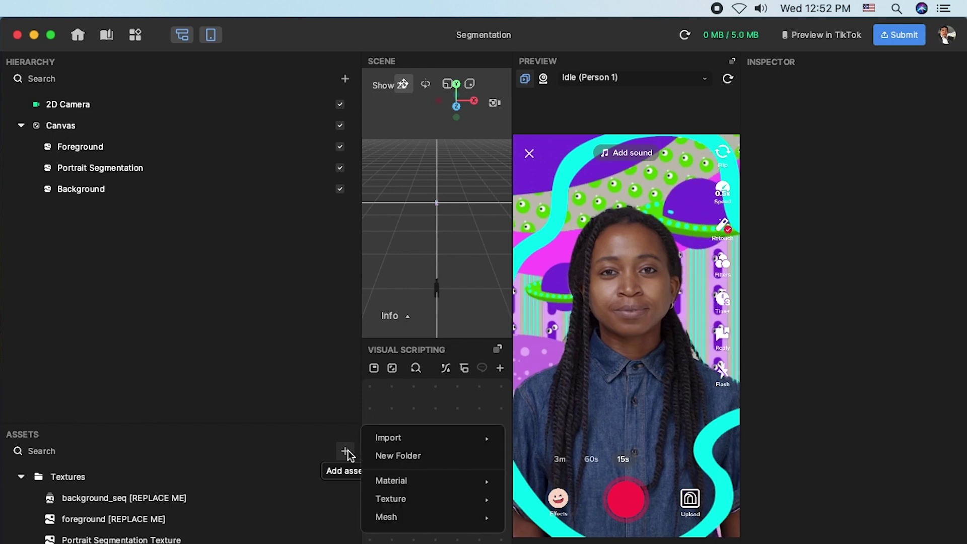
{"action": "mouse_move", "coordinate": [404, 443]}
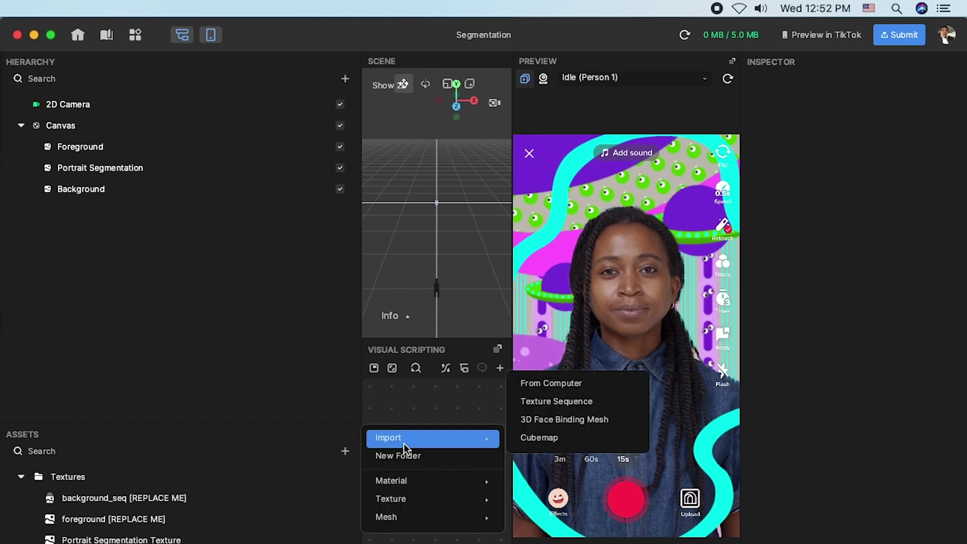
{"action": "left_click", "coordinate": [557, 383]}
{"action": "left_click_drag", "start_coordinate": [471, 220], "coordinate": [240, 137]}
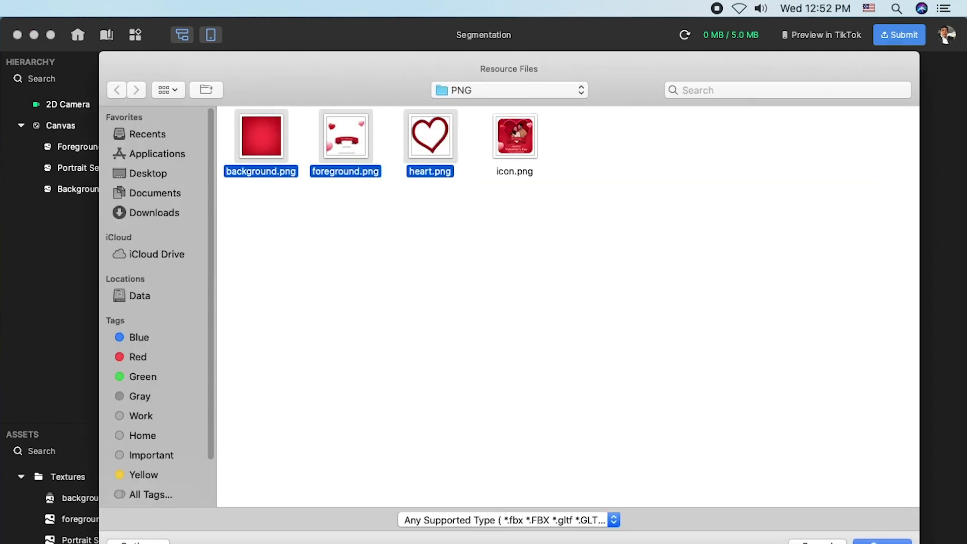
{"action": "left_click", "coordinate": [881, 541]}
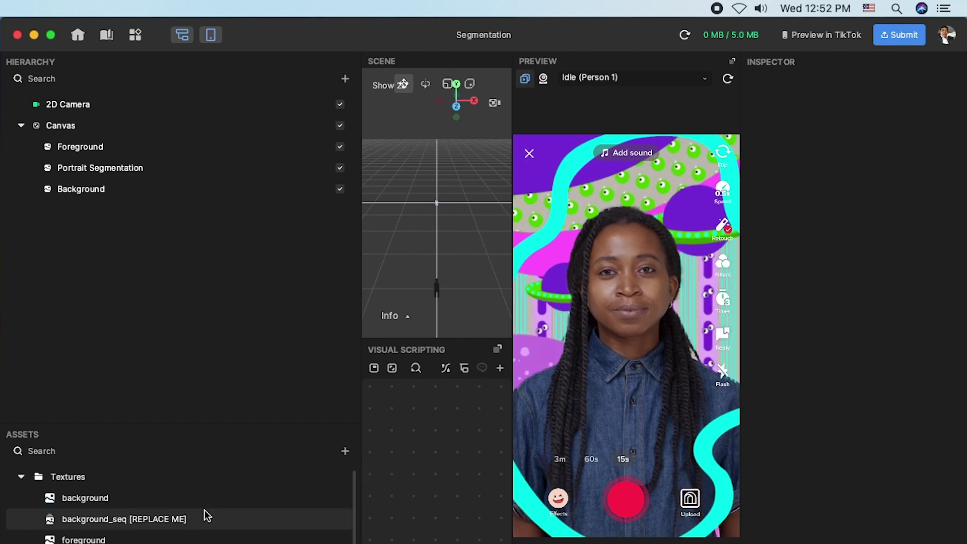
{"action": "scroll", "coordinate": [204, 509], "scroll_direction": "down", "scroll_amount": 1}
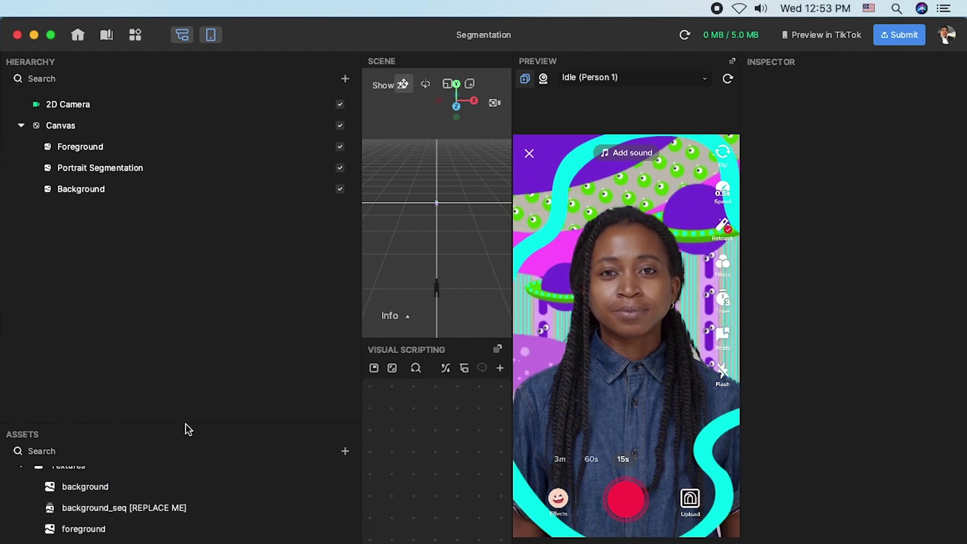
{"action": "left_click_drag", "start_coordinate": [185, 424], "coordinate": [191, 328]}
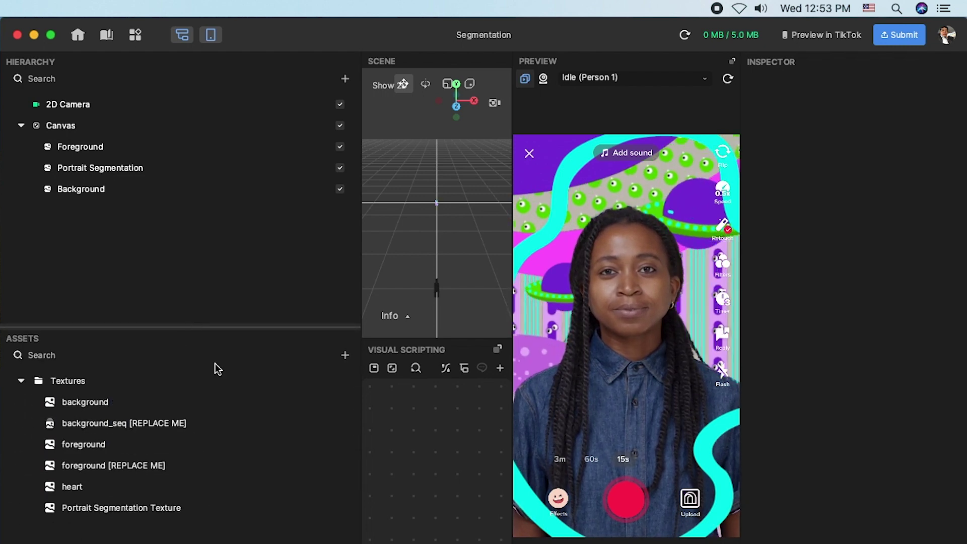
Set the Foreground layer's Image Texture to the imported 'foreground' greeting texture.
{"action": "left_click", "coordinate": [81, 147]}
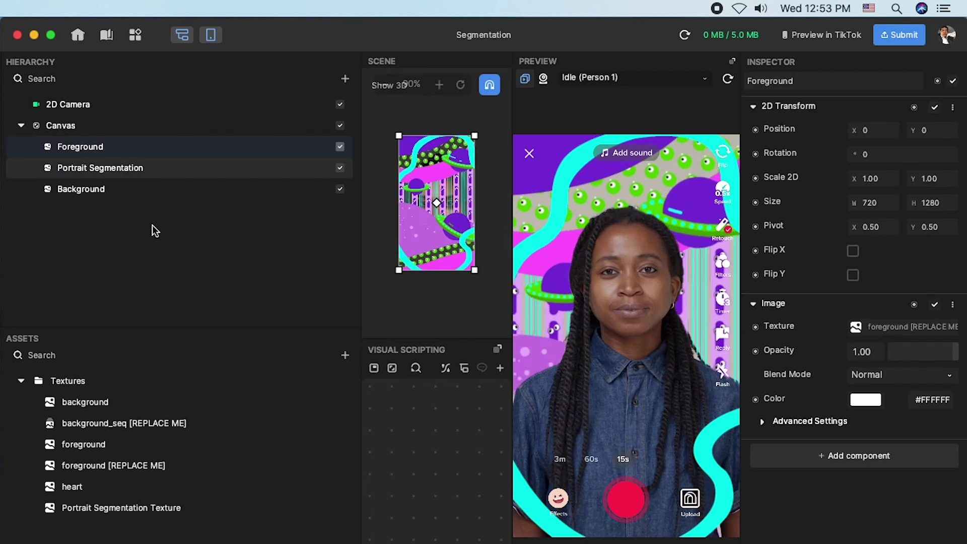
{"action": "left_click", "coordinate": [924, 328]}
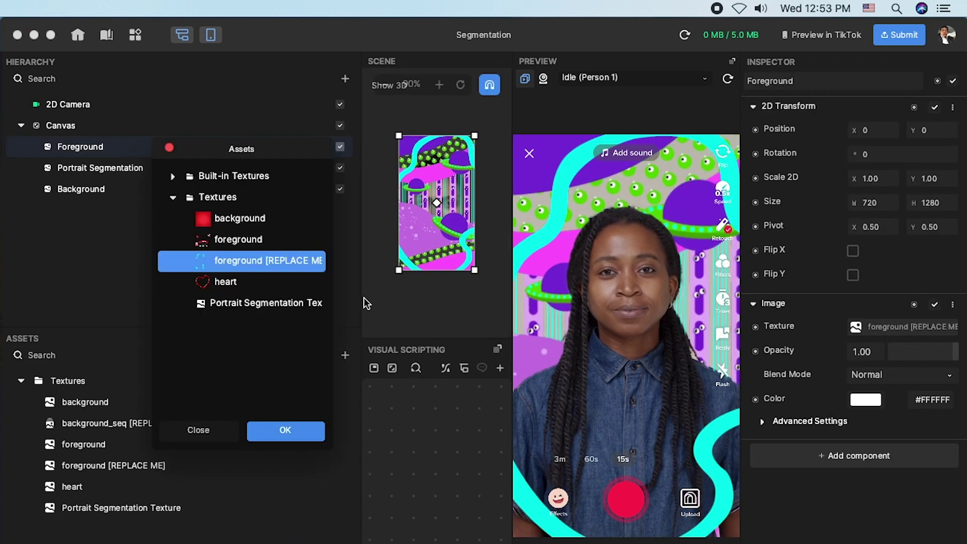
{"action": "left_click", "coordinate": [230, 242]}
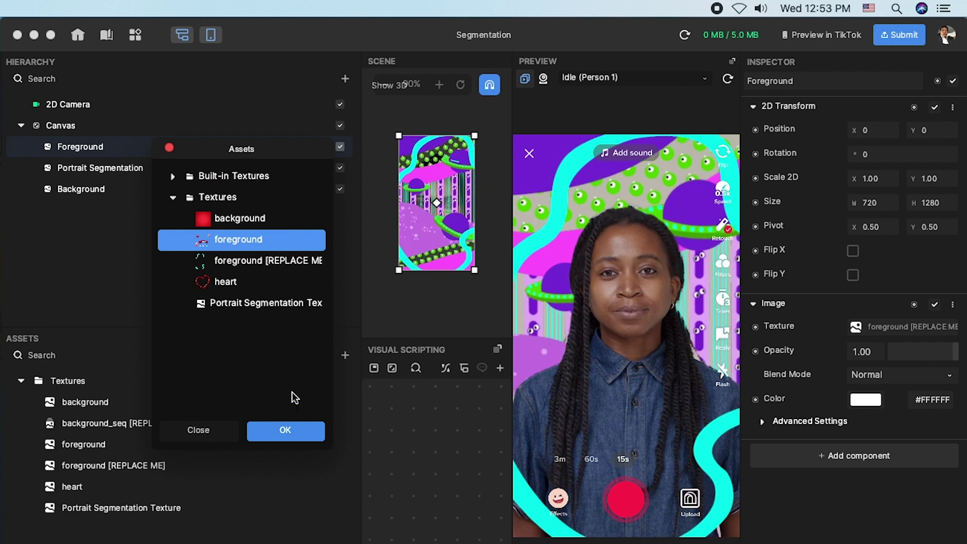
{"action": "left_click", "coordinate": [287, 429]}
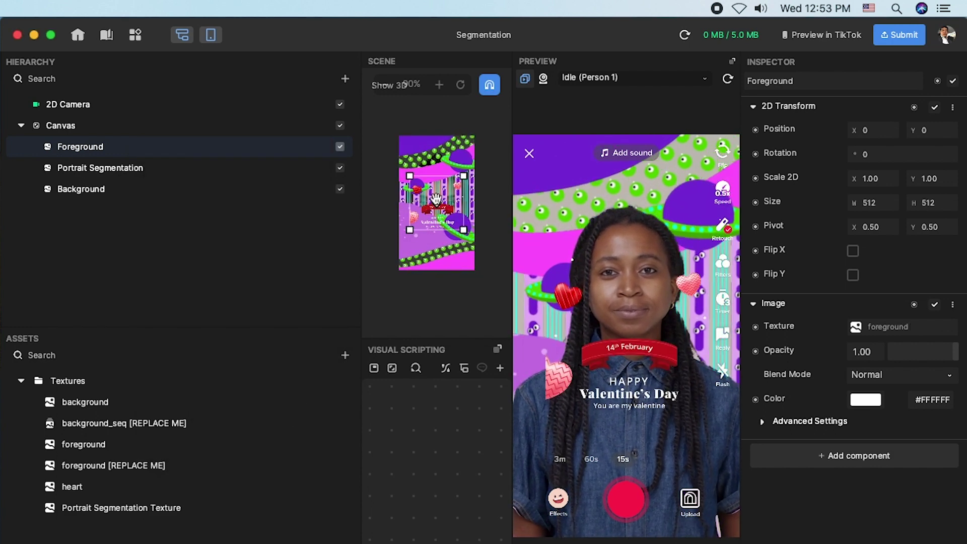
Set the Background layer's texture to the imported red 'background' image.
{"action": "left_click", "coordinate": [65, 192]}
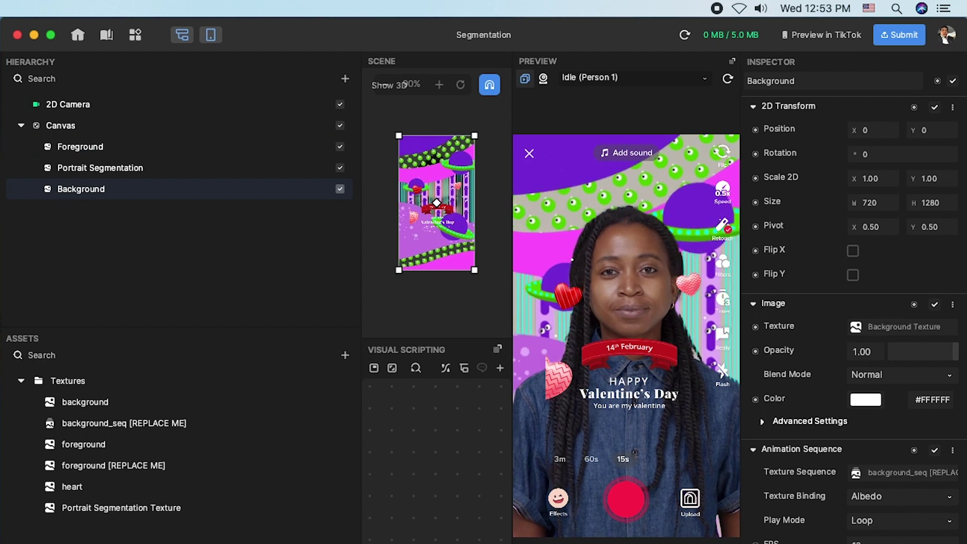
{"action": "left_click", "coordinate": [920, 335]}
{"action": "left_click", "coordinate": [172, 178]}
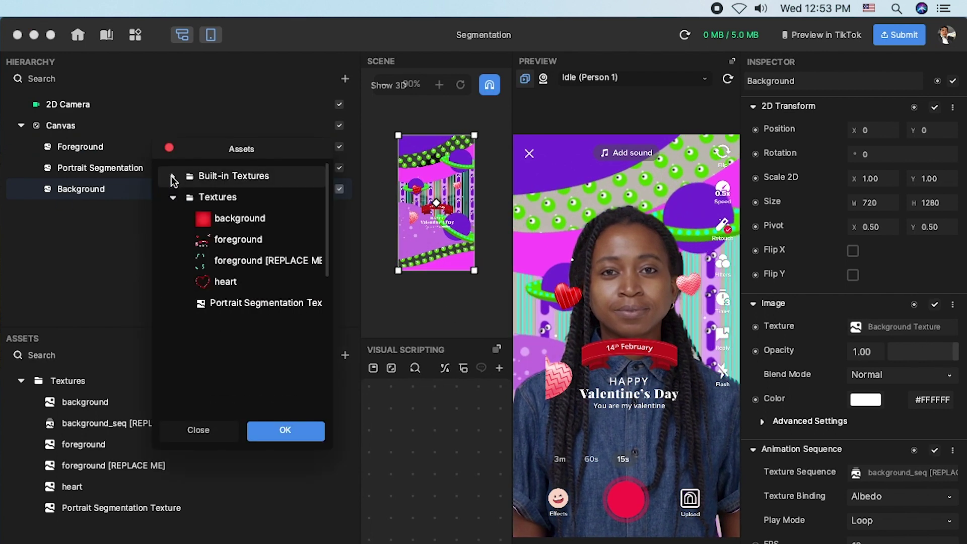
{"action": "left_click", "coordinate": [244, 221]}
{"action": "left_click", "coordinate": [289, 438]}
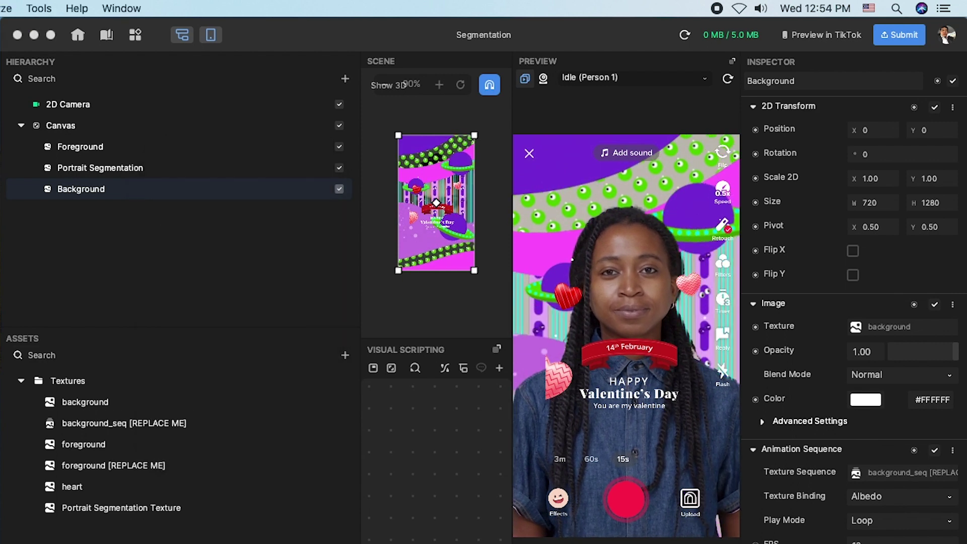
Remove the Animation Sequence component from the Background layer.
{"action": "left_click", "coordinate": [754, 449]}
{"action": "left_click", "coordinate": [754, 450]}
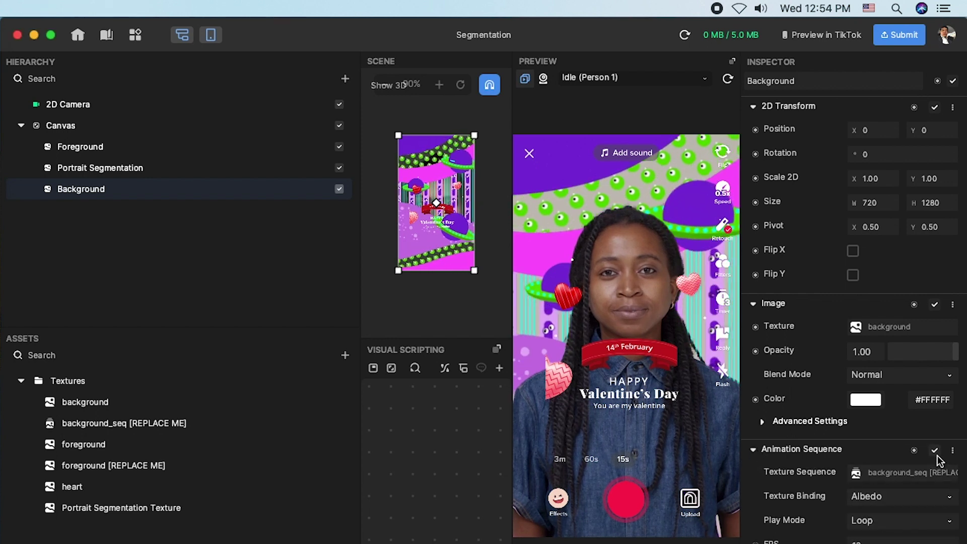
{"action": "left_click", "coordinate": [935, 451]}
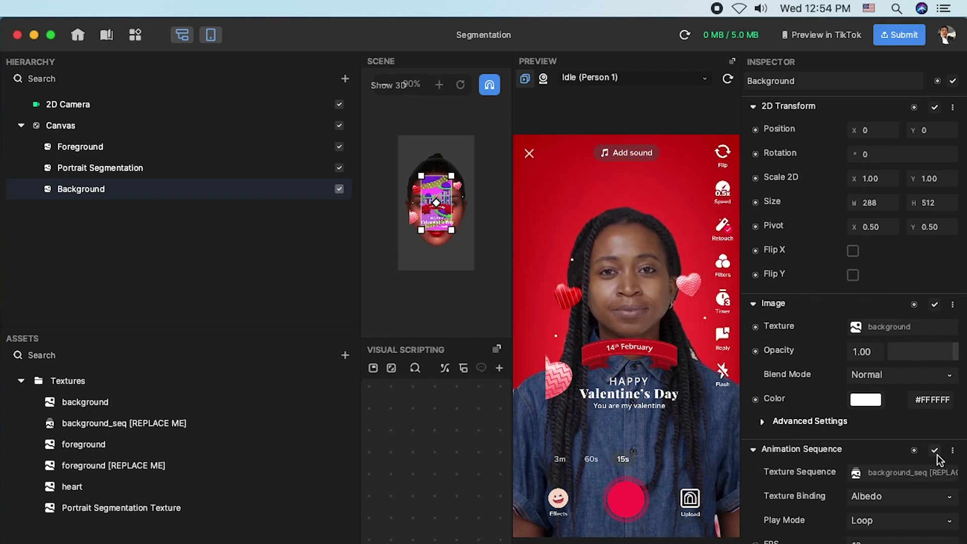
{"action": "left_click", "coordinate": [936, 452]}
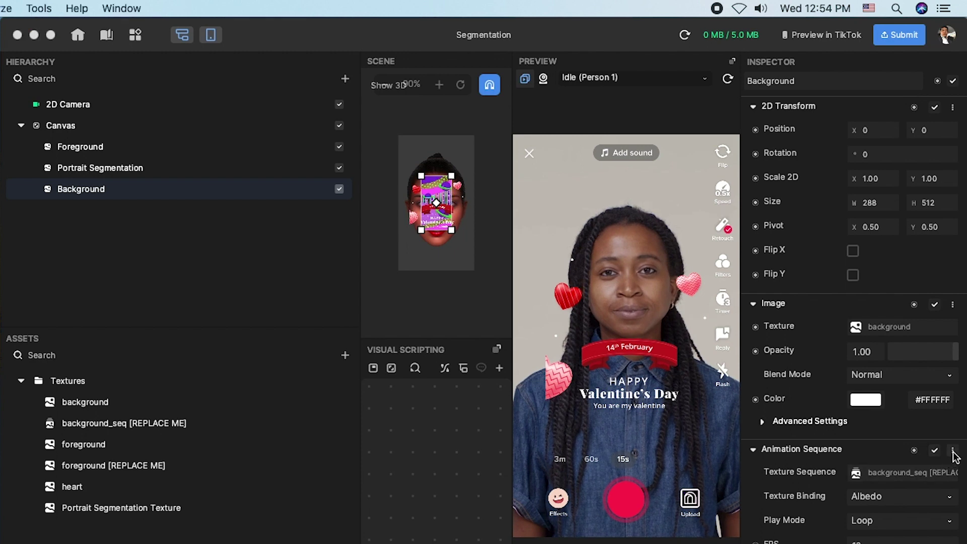
{"action": "left_click", "coordinate": [952, 451]}
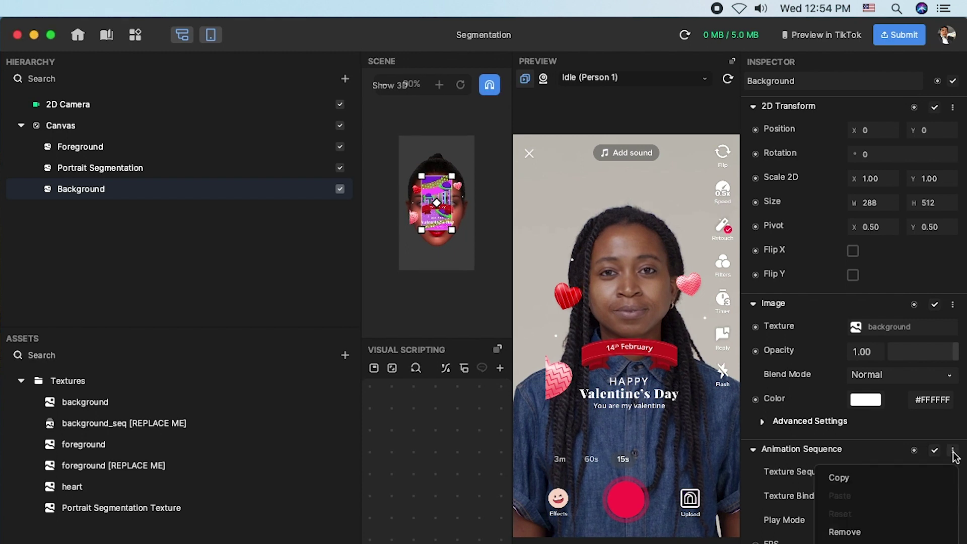
{"action": "left_click", "coordinate": [859, 533]}
Stretch the red background to fill the whole 720×1280 frame.
{"action": "left_click_drag", "start_coordinate": [425, 180], "coordinate": [399, 136]}
{"action": "left_click_drag", "start_coordinate": [452, 229], "coordinate": [481, 268]}
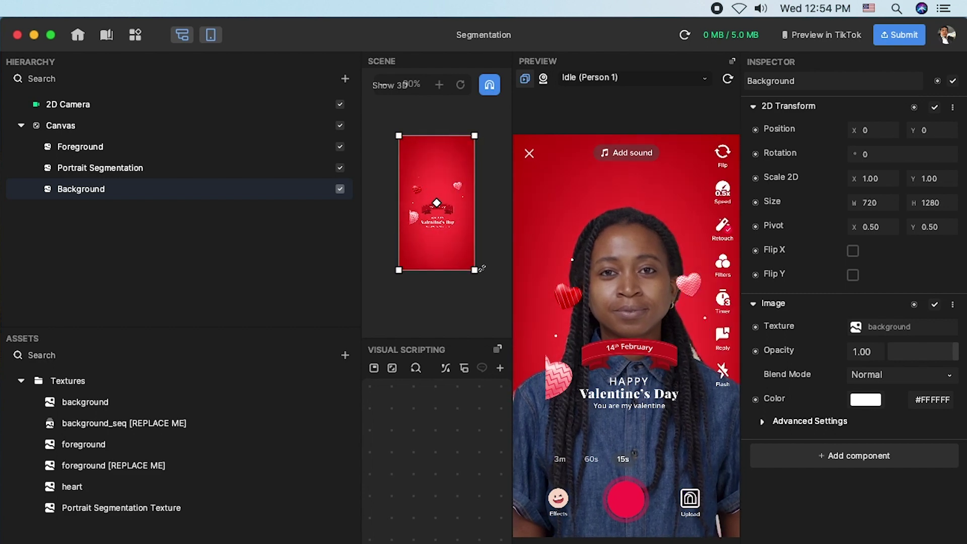
{"action": "left_click_drag", "start_coordinate": [363, 291], "coordinate": [263, 281]}
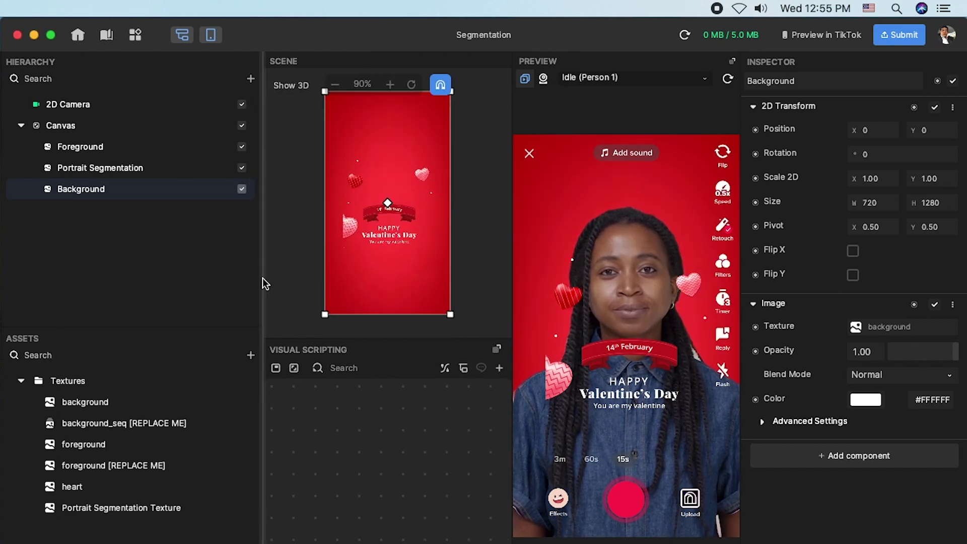
Duplicate Foreground, rename the copy 'Heart', and place it between Foreground and Portrait Segmentation.
{"action": "left_click", "coordinate": [62, 152]}
{"action": "right_click", "coordinate": [59, 153]}
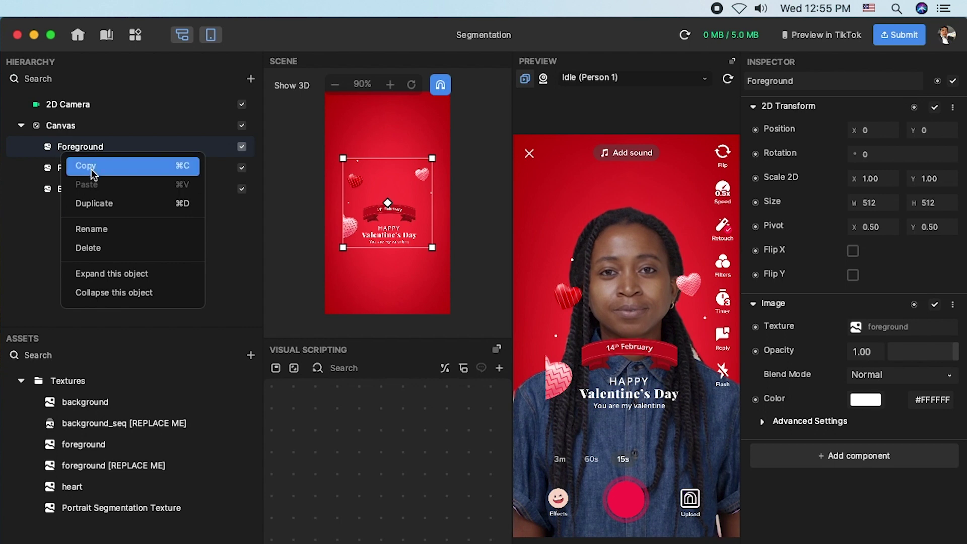
{"action": "left_click", "coordinate": [61, 160]}
{"action": "right_click", "coordinate": [60, 156]}
{"action": "left_click", "coordinate": [81, 182]}
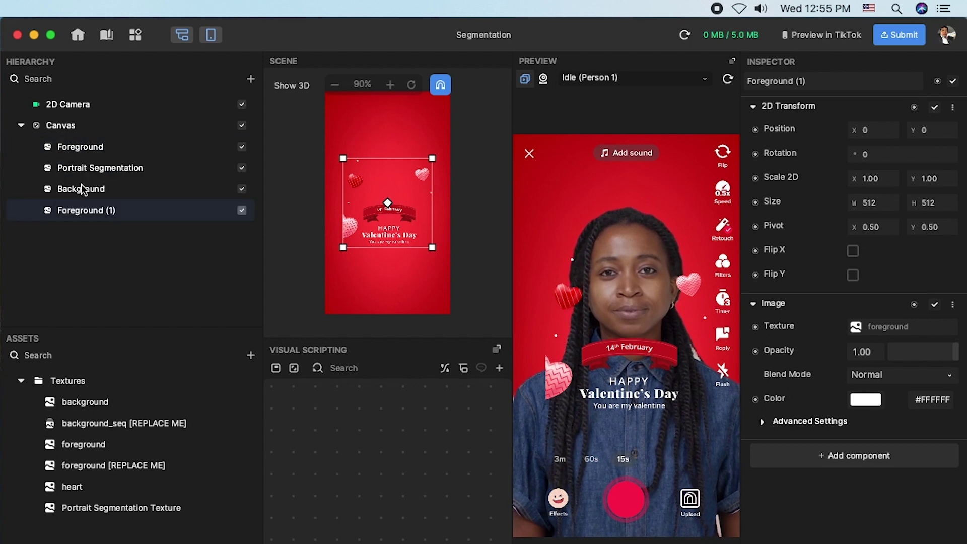
{"action": "right_click", "coordinate": [82, 211]}
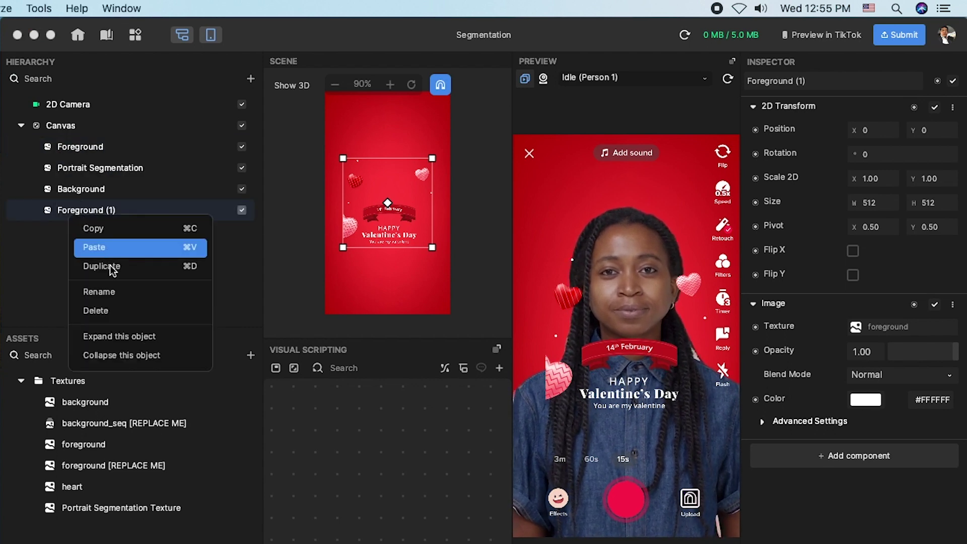
{"action": "left_click", "coordinate": [107, 288]}
{"action": "type", "text": "Heart"}
{"action": "key", "text": "Return"}
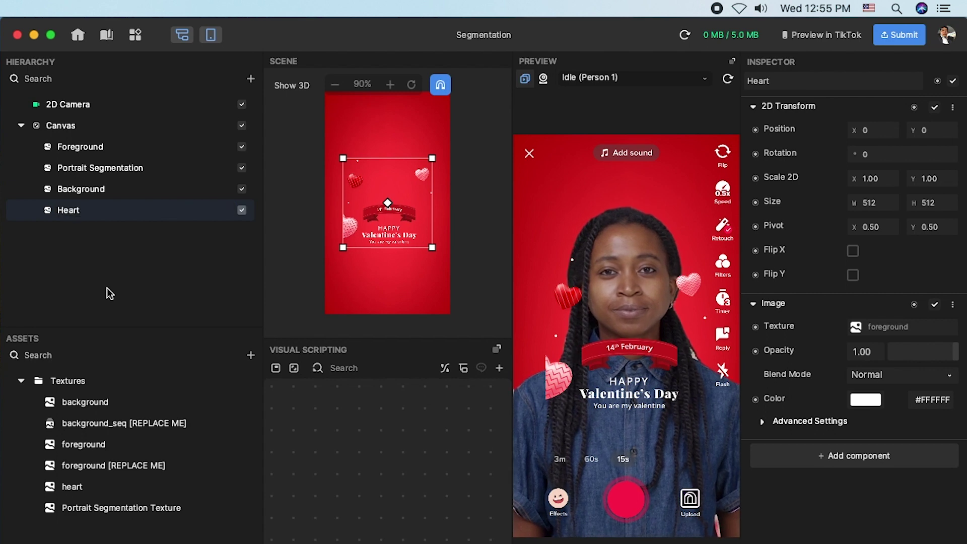
{"action": "left_click_drag", "start_coordinate": [74, 212], "coordinate": [67, 171]}
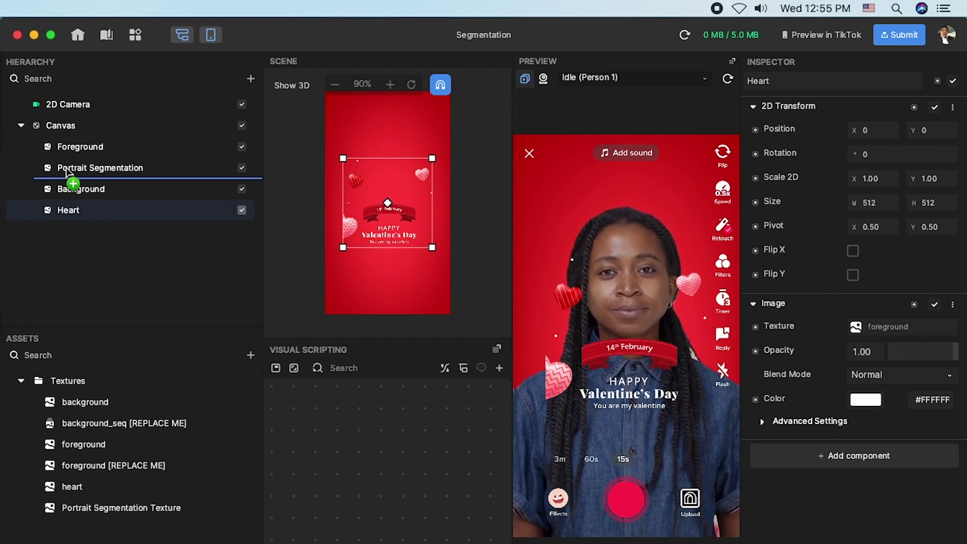
Give Heart the heart texture at 720×720, move it up, and enlarge Foreground to 720×720.
{"action": "left_click", "coordinate": [932, 326]}
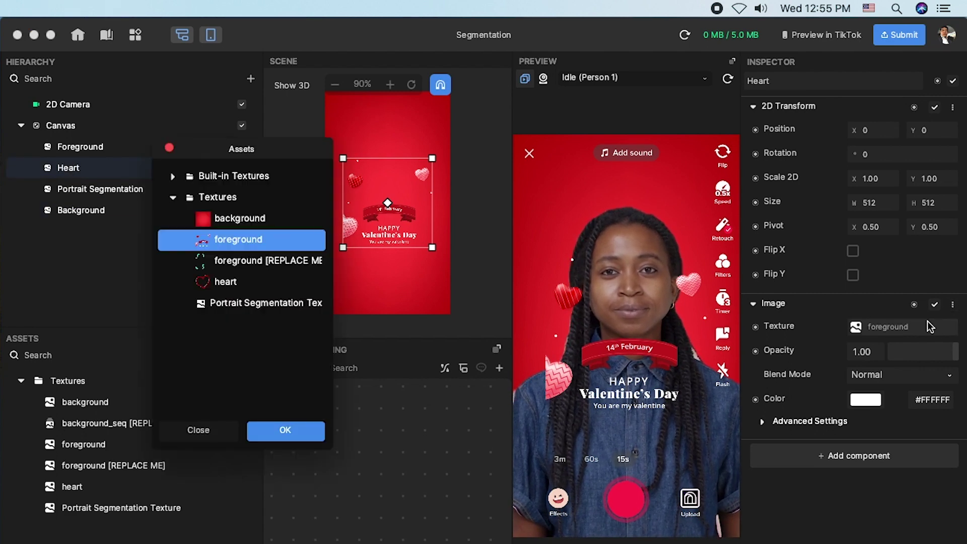
{"action": "left_click", "coordinate": [222, 279]}
{"action": "left_click", "coordinate": [285, 432]}
{"action": "left_click_drag", "start_coordinate": [343, 159], "coordinate": [320, 141]}
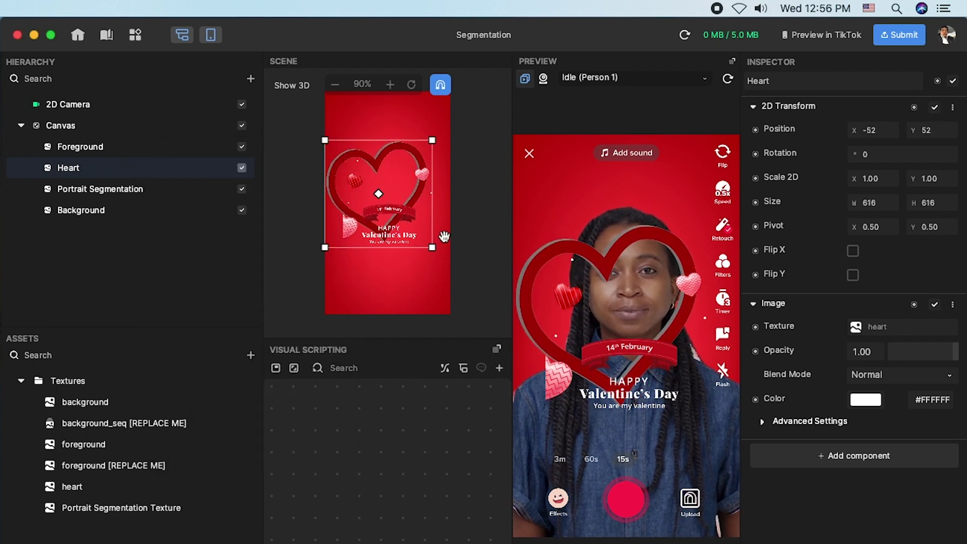
{"action": "left_click_drag", "start_coordinate": [432, 247], "coordinate": [460, 262]}
{"action": "left_click_drag", "start_coordinate": [375, 154], "coordinate": [375, 125]}
{"action": "left_click", "coordinate": [78, 147]}
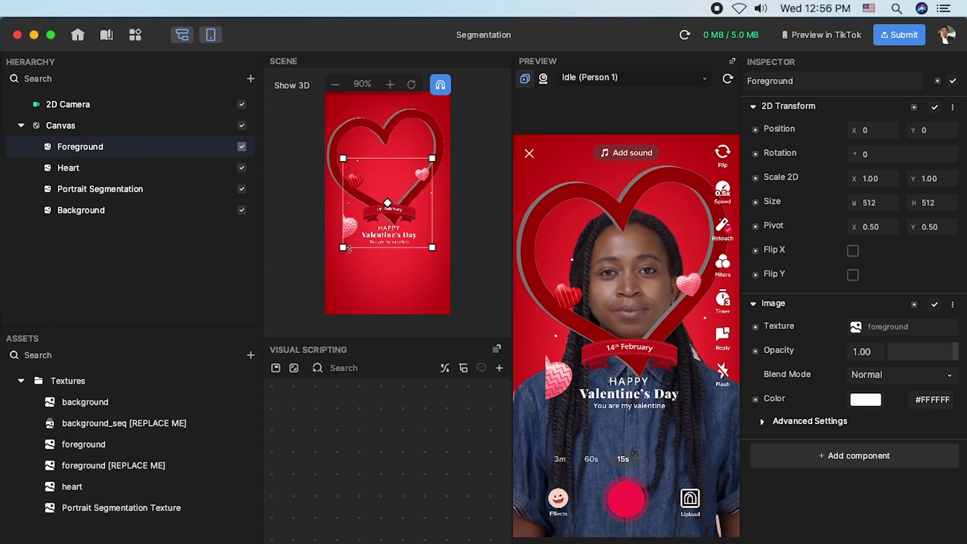
{"action": "left_click_drag", "start_coordinate": [343, 247], "coordinate": [325, 281]}
Stretch the Foreground banner to the canvas width, 720×746, and recentre it at position 0,0.
{"action": "left_click_drag", "start_coordinate": [429, 281], "coordinate": [464, 284]}
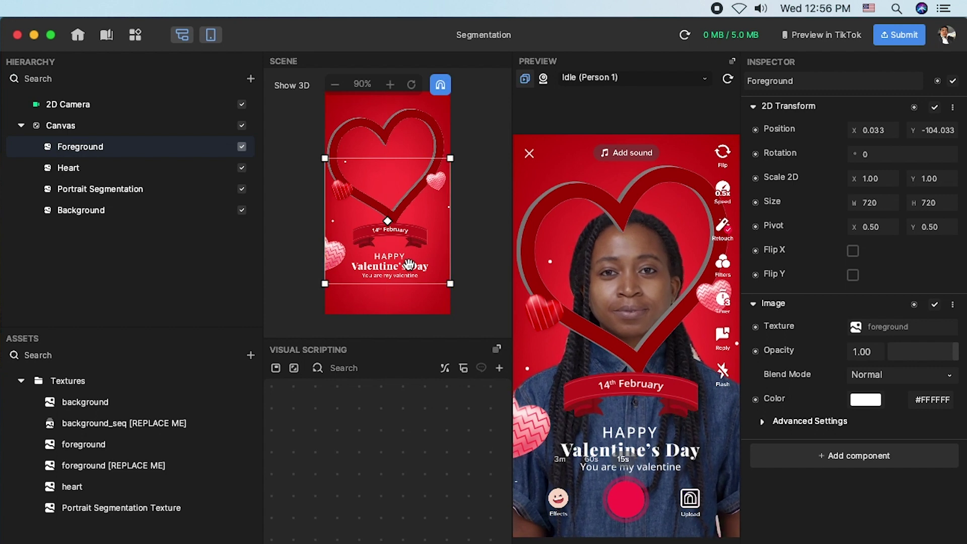
{"action": "left_click_drag", "start_coordinate": [411, 187], "coordinate": [434, 218]}
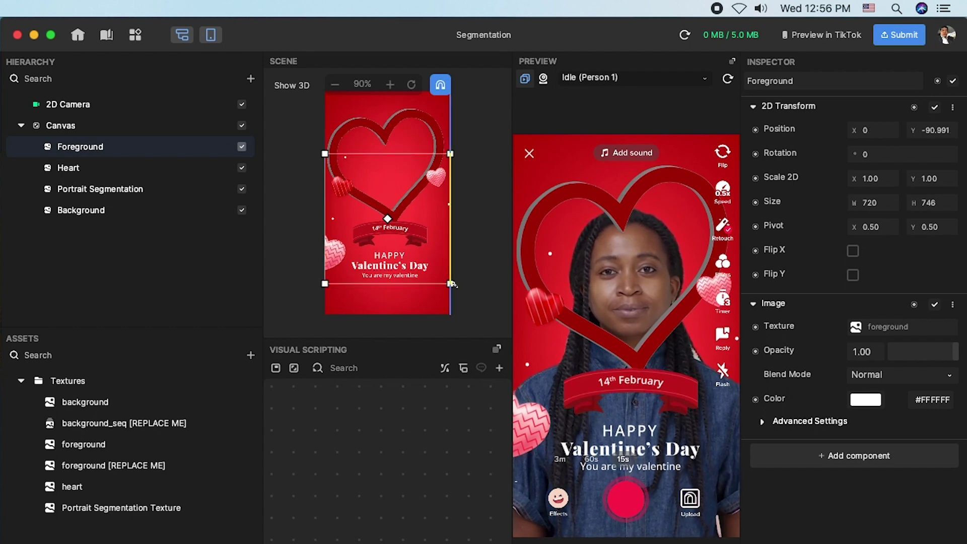
{"action": "mouse_move", "coordinate": [373, 272]}
{"action": "left_mouse_down"}
{"action": "mouse_move", "coordinate": [372, 243]}
{"action": "mouse_move", "coordinate": [372, 257]}
{"action": "left_mouse_up"}
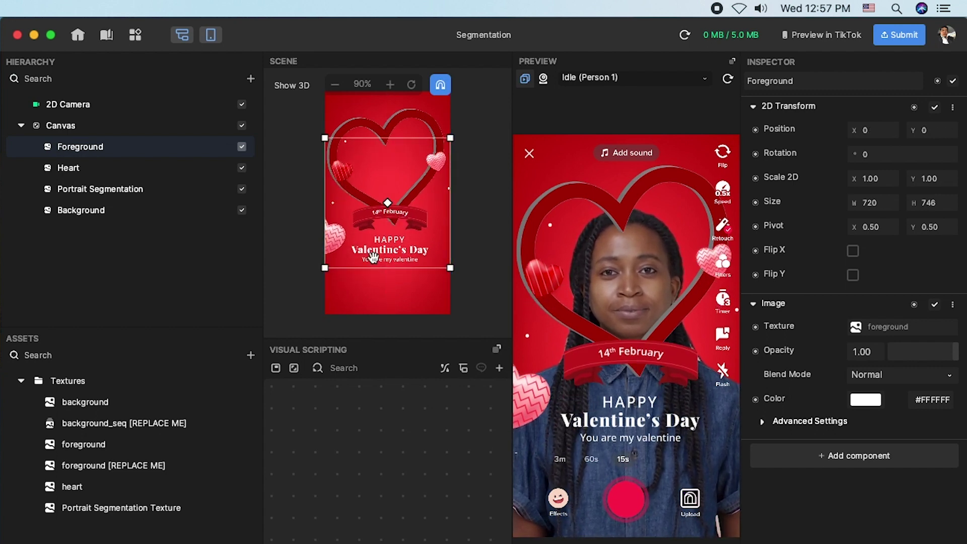
{"action": "left_click", "coordinate": [121, 426]}
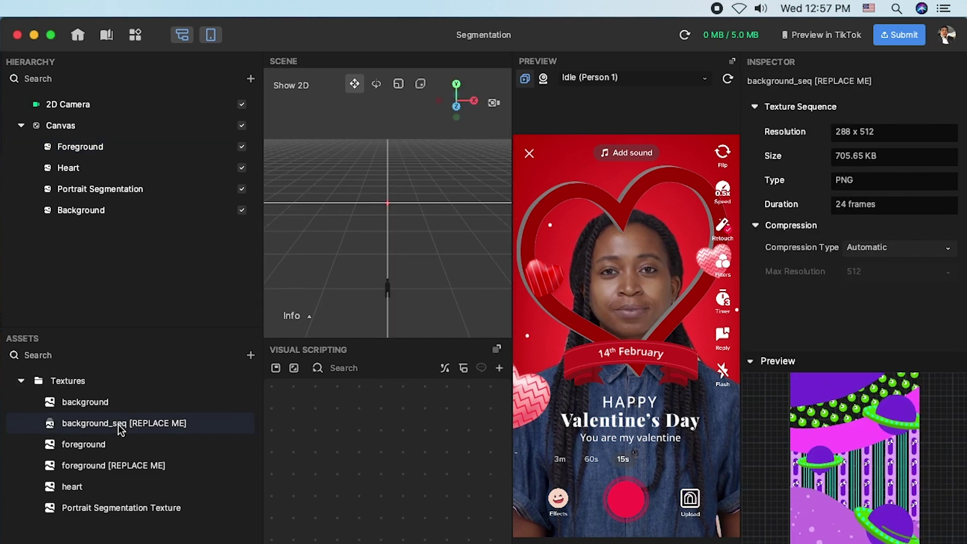
Delete the background_seq and foreground [REPLACE ME] placeholder textures from the Textures folder.
{"action": "right_click", "coordinate": [122, 427]}
{"action": "left_click", "coordinate": [153, 479]}
{"action": "left_click", "coordinate": [302, 290]}
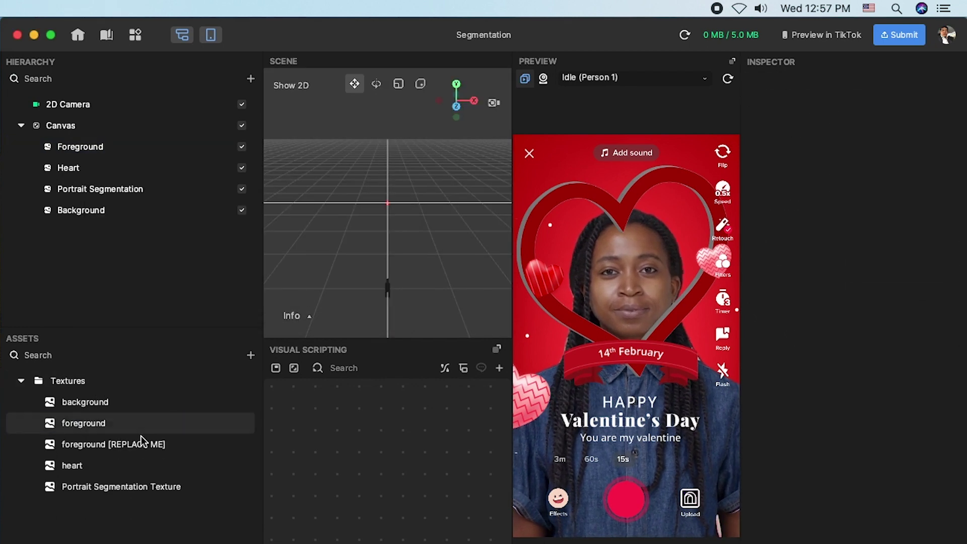
{"action": "left_click", "coordinate": [111, 445]}
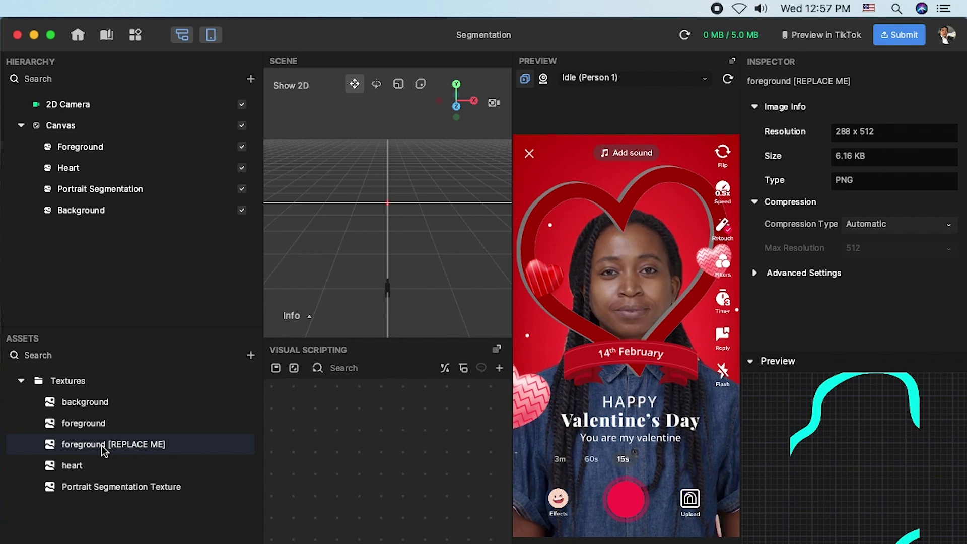
{"action": "left_click", "coordinate": [171, 502]}
{"action": "left_click", "coordinate": [302, 290]}
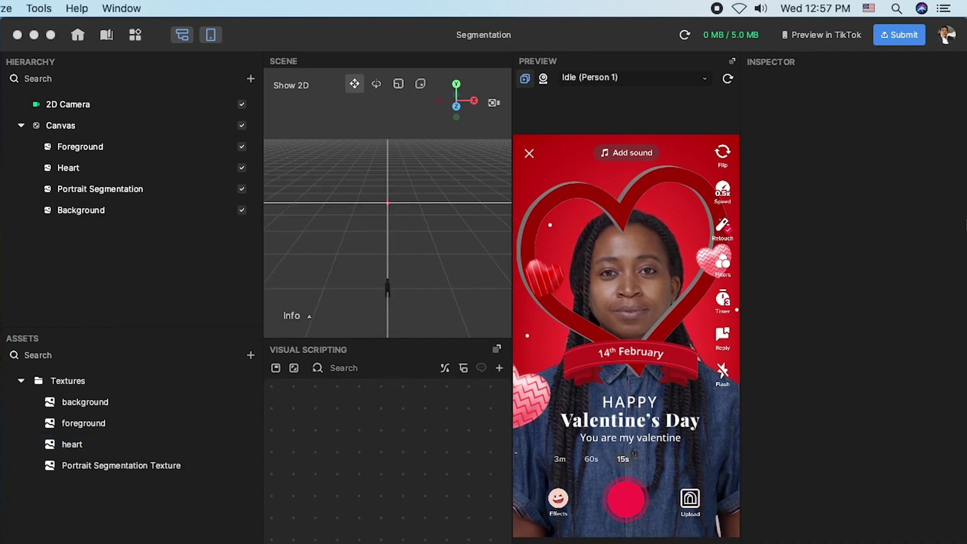
Start the TikTok submission and use icon.png as the effect's thumbnail.
{"action": "left_click", "coordinate": [903, 39]}
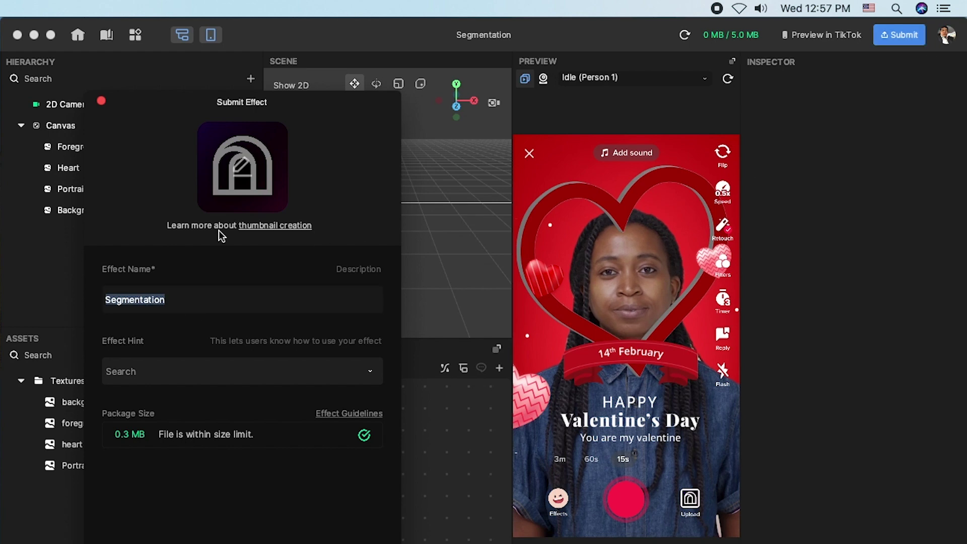
{"action": "left_click", "coordinate": [239, 166]}
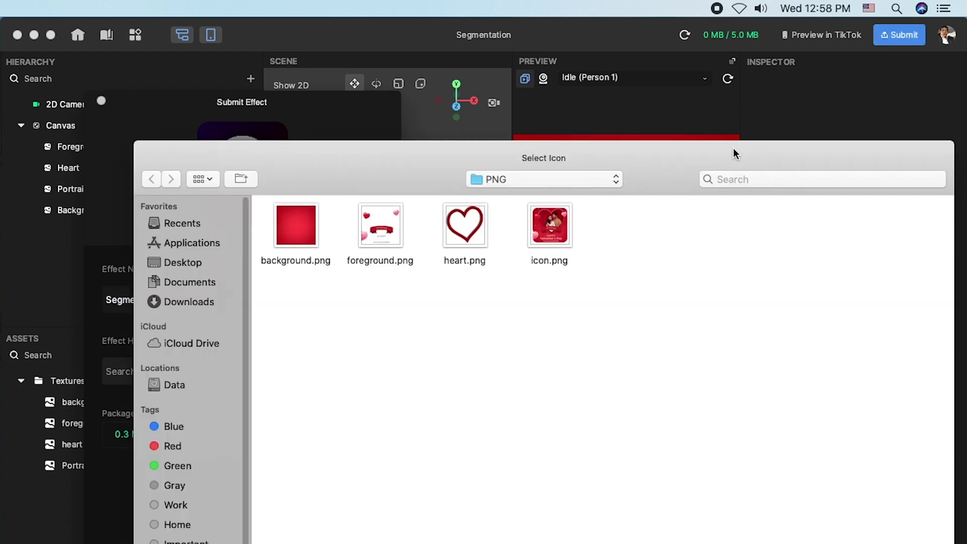
{"action": "left_click_drag", "start_coordinate": [733, 148], "coordinate": [654, 55]}
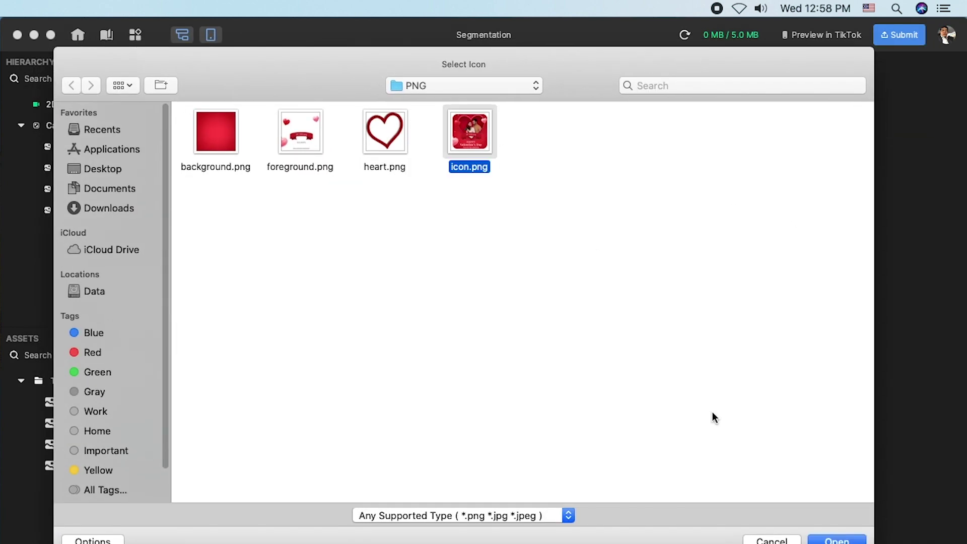
{"action": "left_click", "coordinate": [837, 539]}
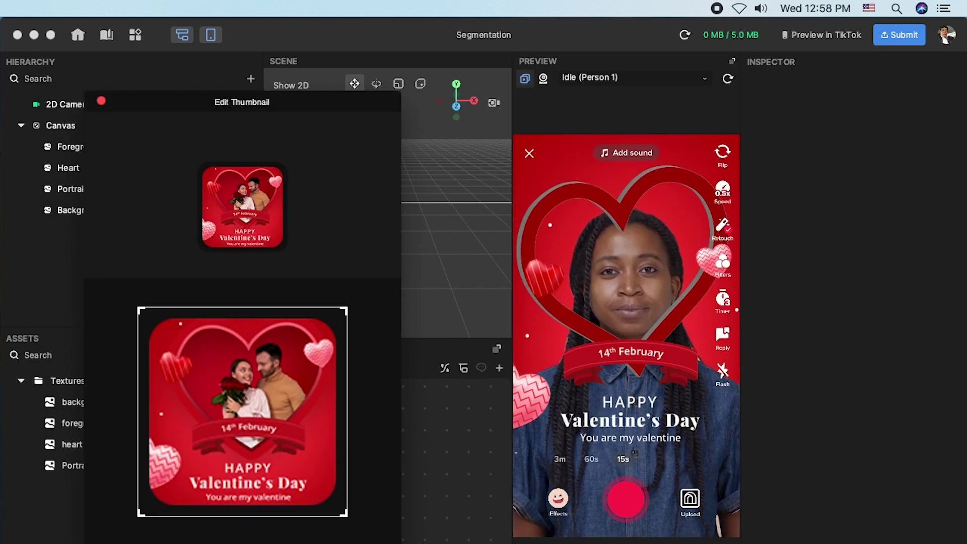
{"action": "key", "text": "Return"}
{"action": "left_click", "coordinate": [186, 301]}
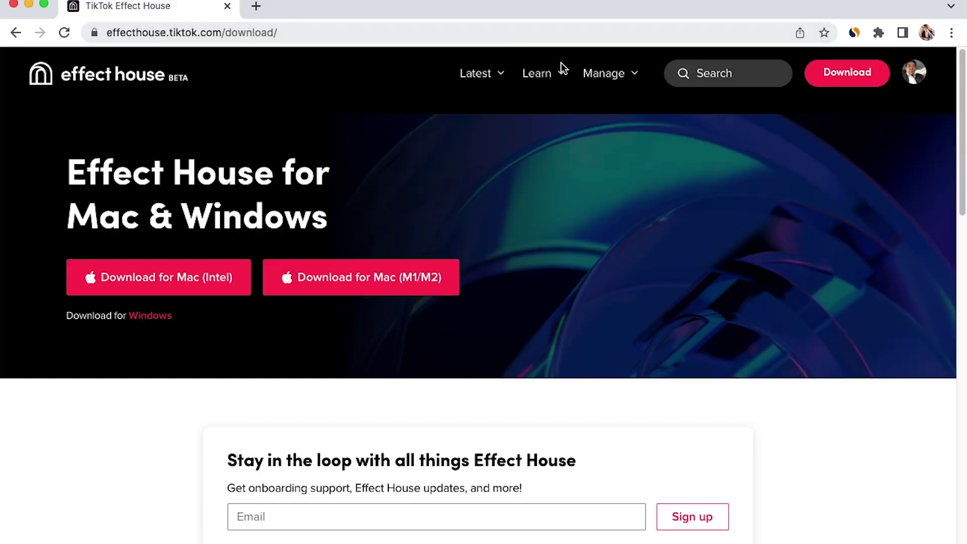
Go to Learning Resources and browse the Tutorials page, which lists Hand Gesture and Clothing Try On.
{"action": "mouse_move", "coordinate": [560, 76]}
{"action": "left_click", "coordinate": [559, 123]}
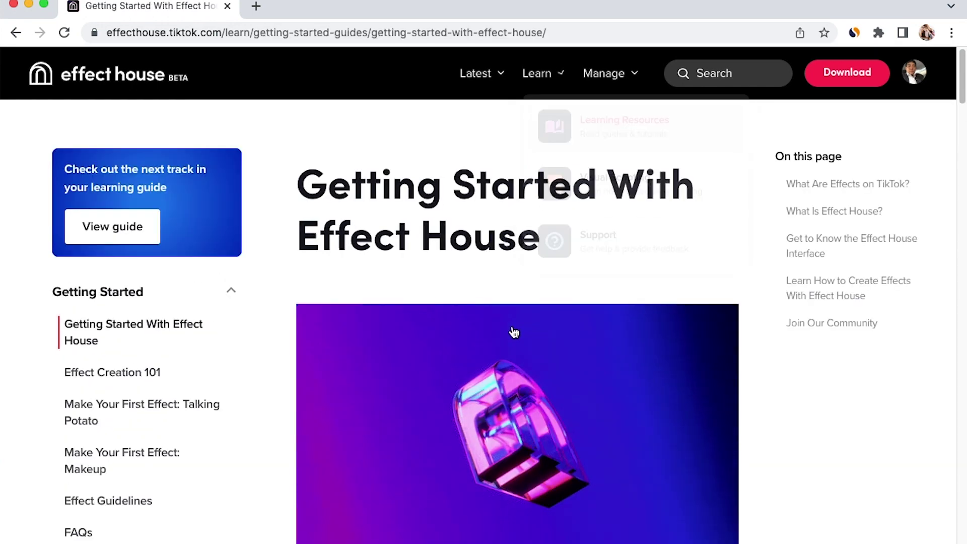
{"action": "scroll", "coordinate": [514, 333], "scroll_direction": "down", "scroll_amount": 2}
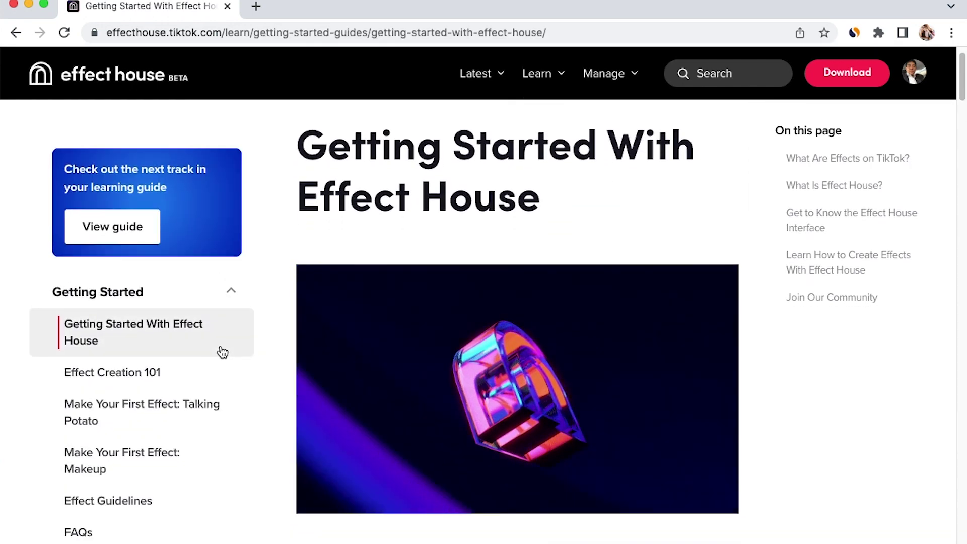
{"action": "scroll", "coordinate": [358, 371], "scroll_direction": "down", "scroll_amount": 3}
{"action": "scroll", "coordinate": [151, 394], "scroll_direction": "down", "scroll_amount": 2}
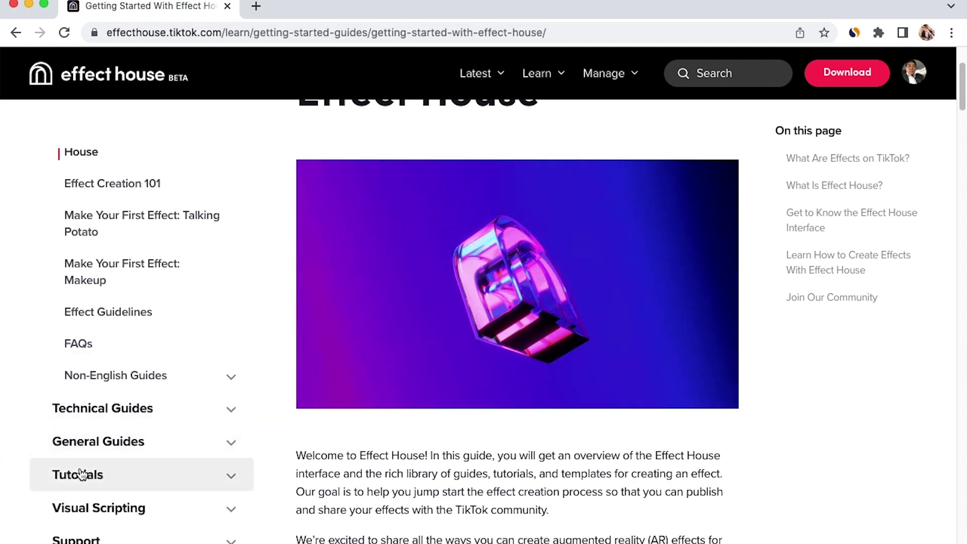
{"action": "scroll", "coordinate": [71, 503], "scroll_direction": "down", "scroll_amount": 3}
{"action": "left_click", "coordinate": [104, 486]}
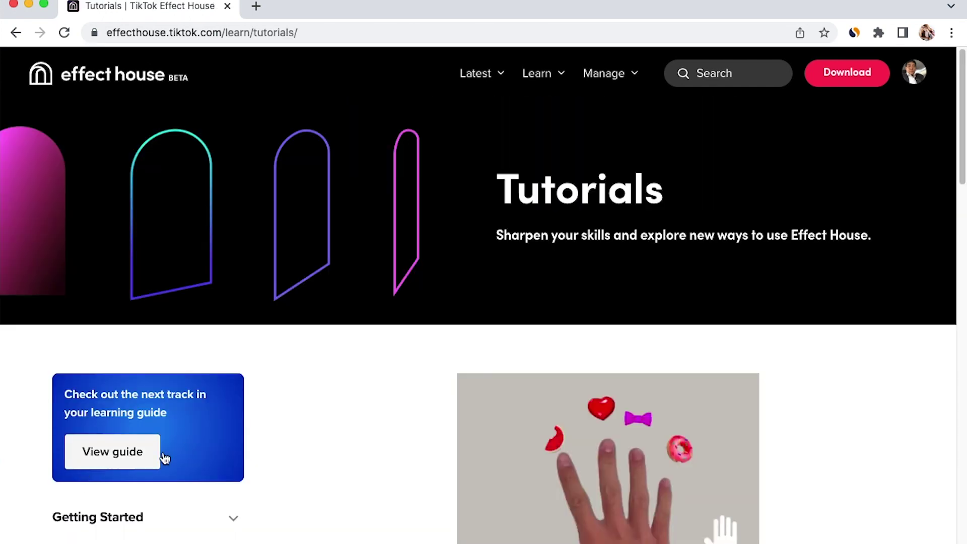
{"action": "scroll", "coordinate": [760, 401], "scroll_direction": "down", "scroll_amount": 10}
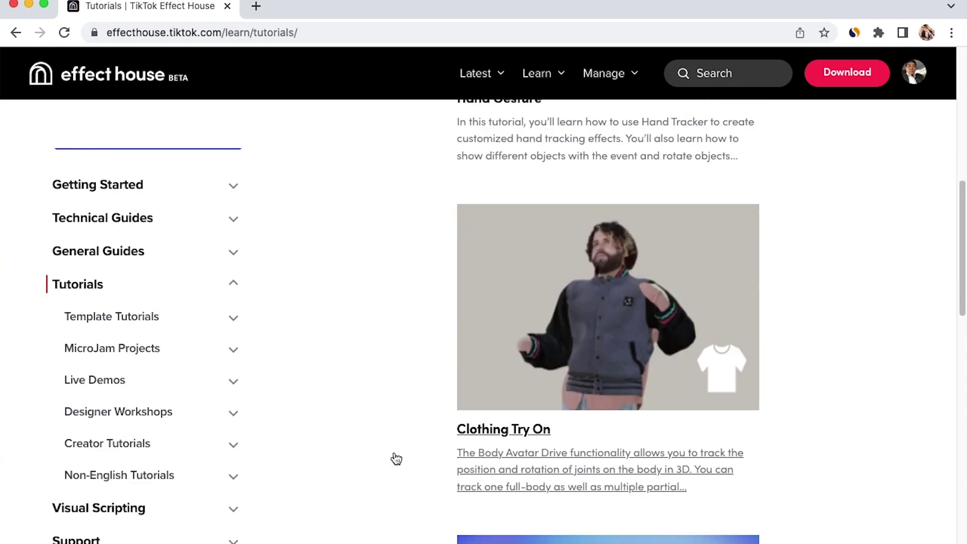